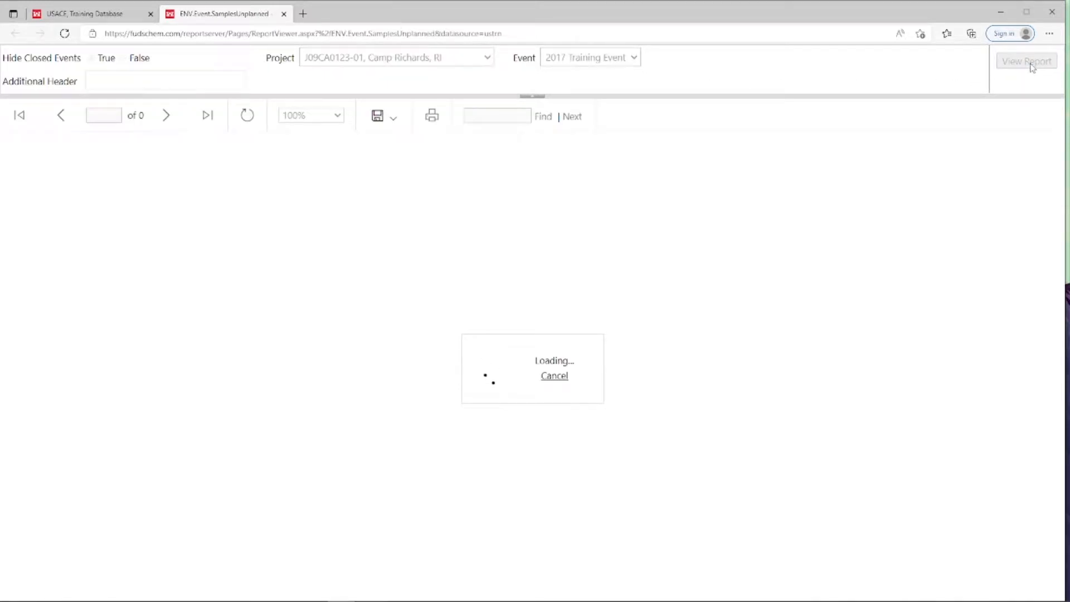
- Enlarge the Unplanned Field Samples report to 150% and show the USACE, Training Database page beside it
click(328, 120)
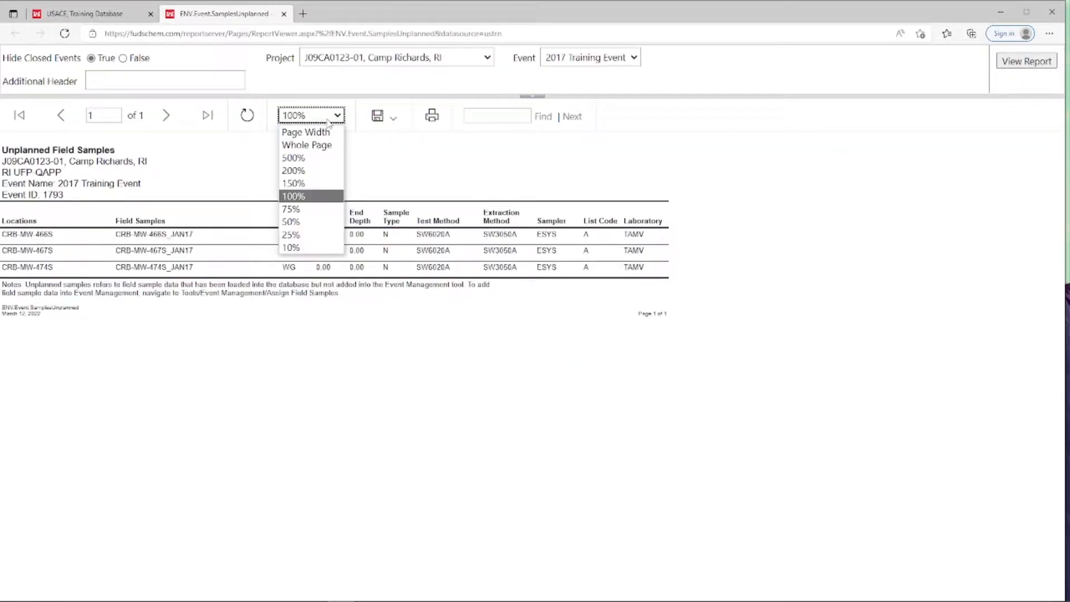
click(312, 183)
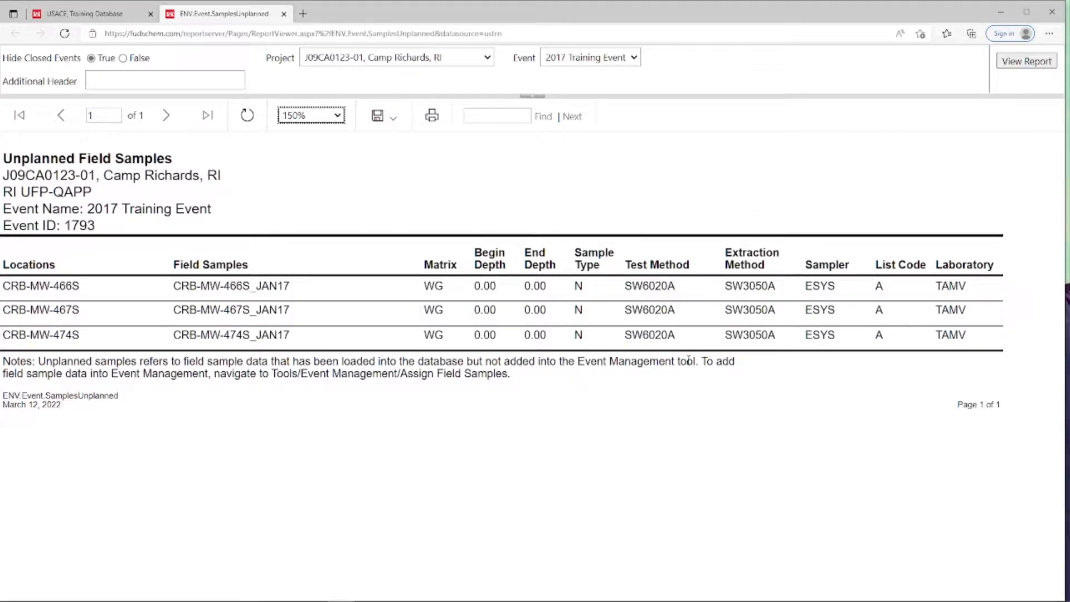
click(108, 15)
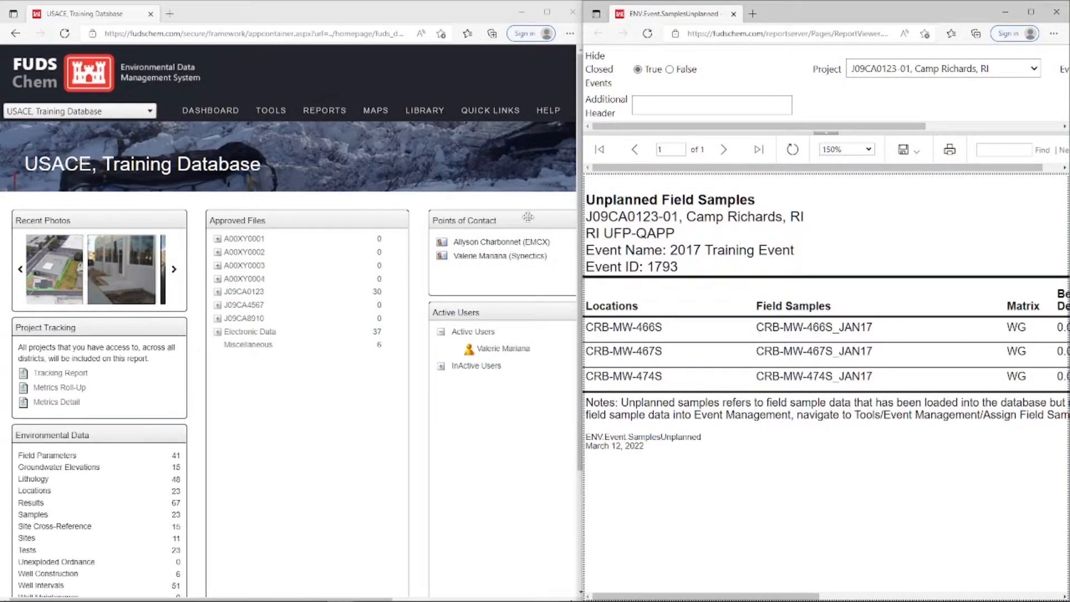
- Open the sample editor for the 2017 Training Event from the field sample assignments in Data - Event Management
mouse_move(273, 115)
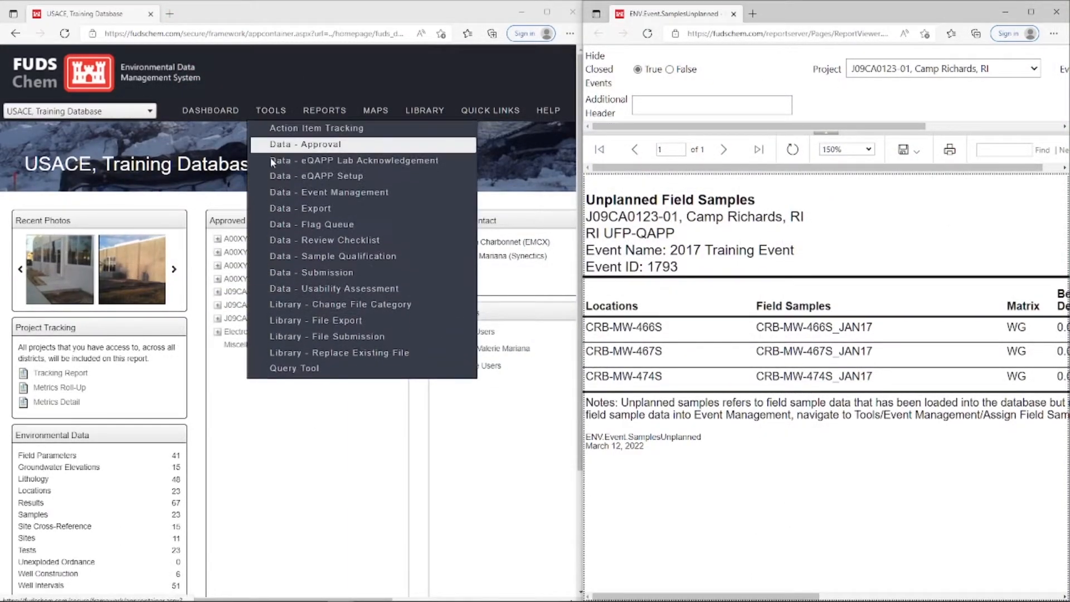
click(410, 193)
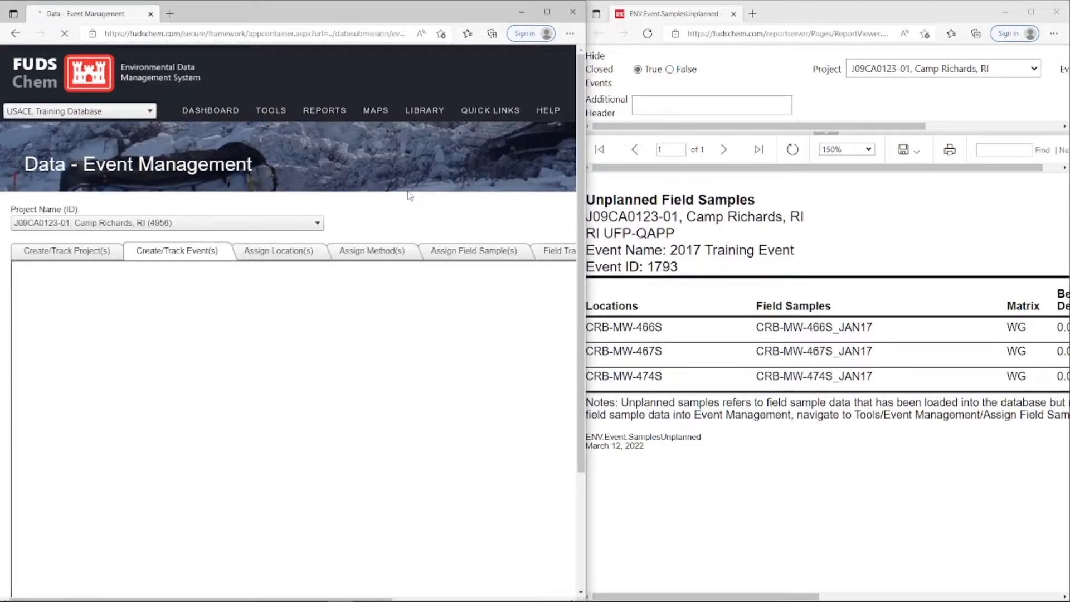
click(461, 258)
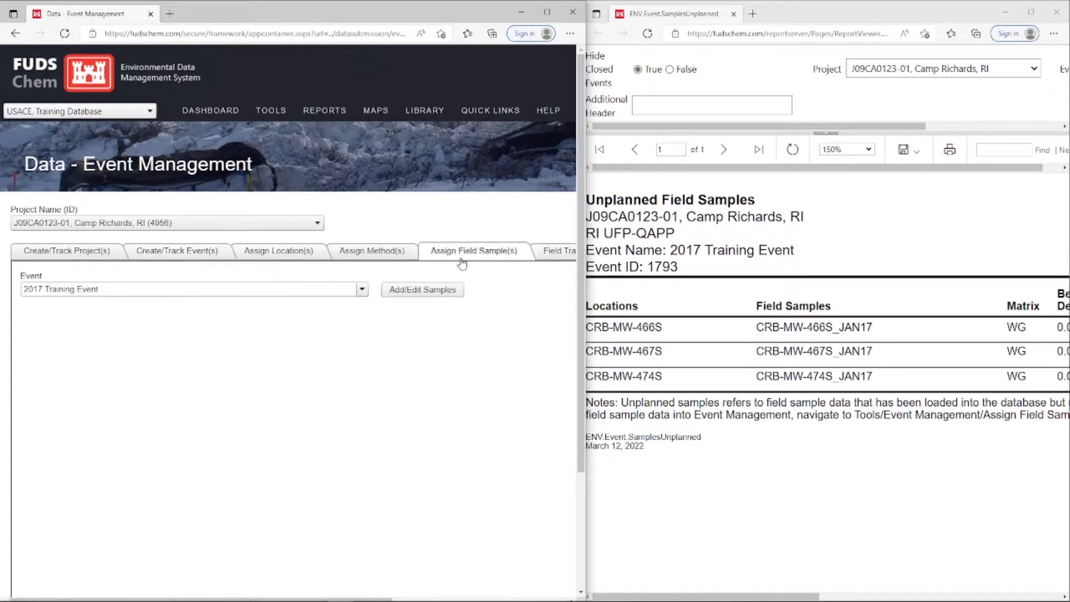
click(432, 289)
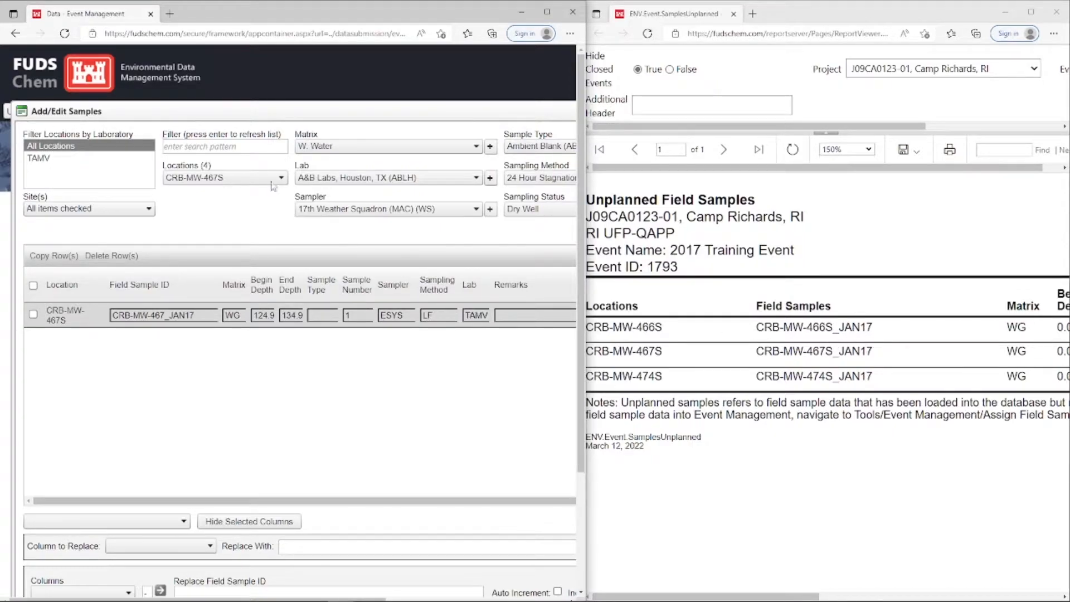
- Check which locations are available for field samples in the 2017 Training Event, and close the sample editor
click(239, 177)
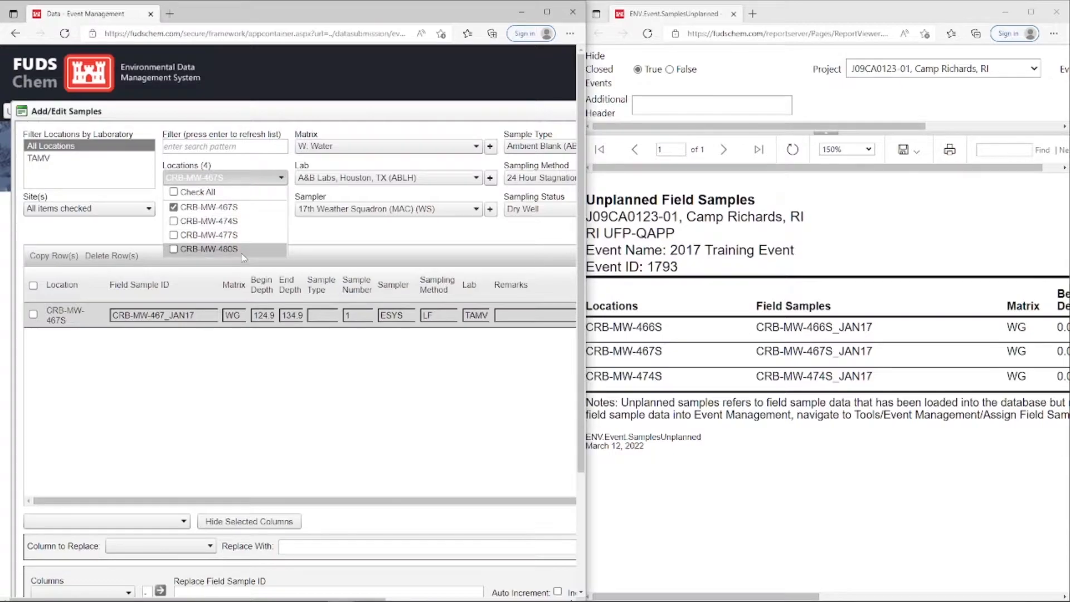
click(416, 127)
scroll(416, 127, right, 5)
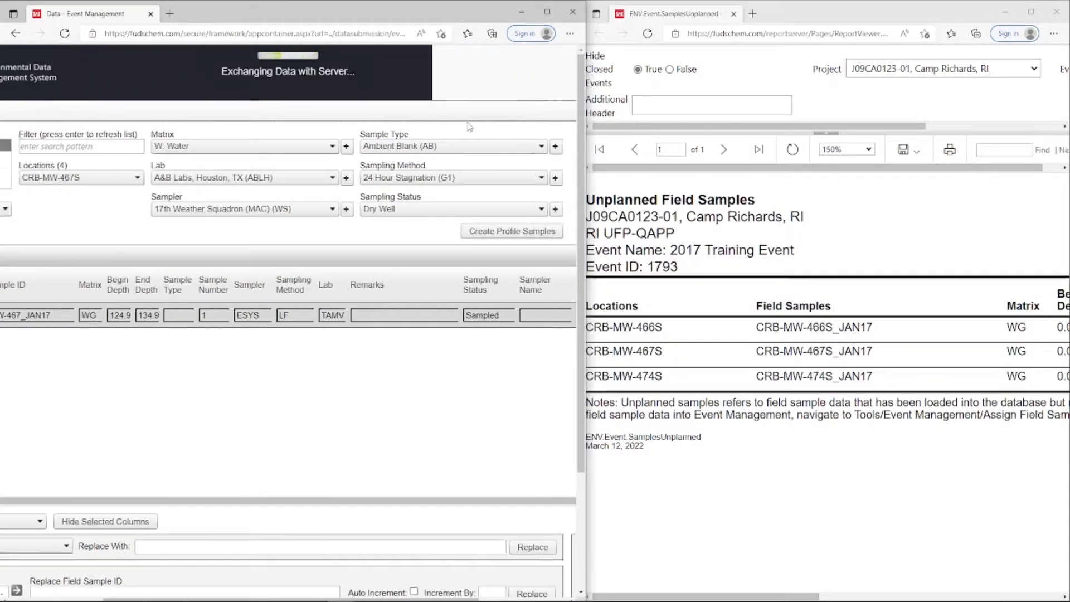
click(561, 113)
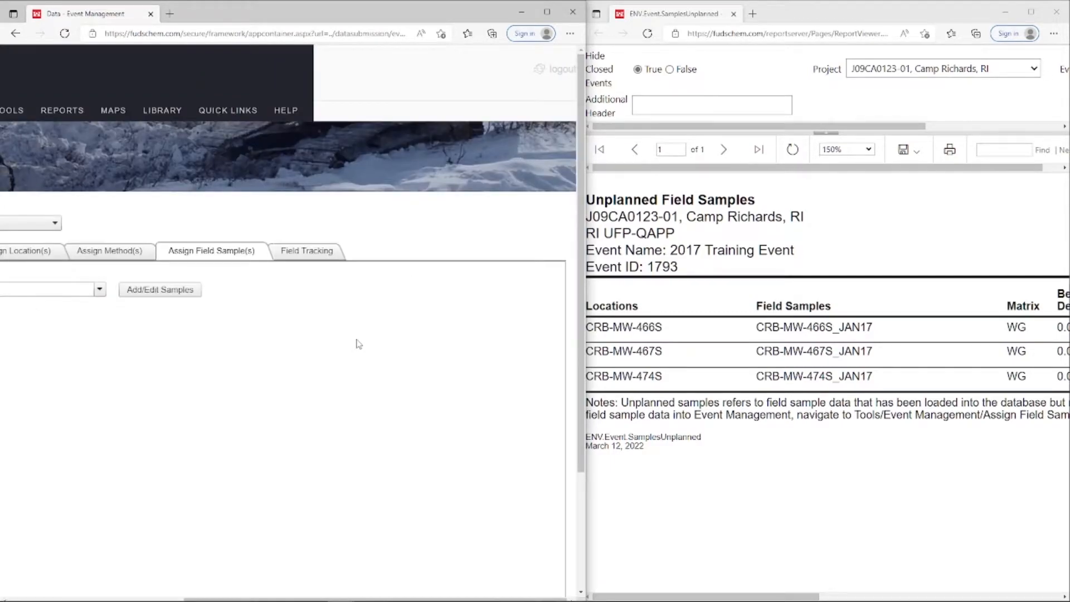
- Assign location CRB-MW-466S to the 2017 Training Event and to its Laboratory (SEDD 5.2) data type
scroll(358, 344, left, 5)
click(272, 252)
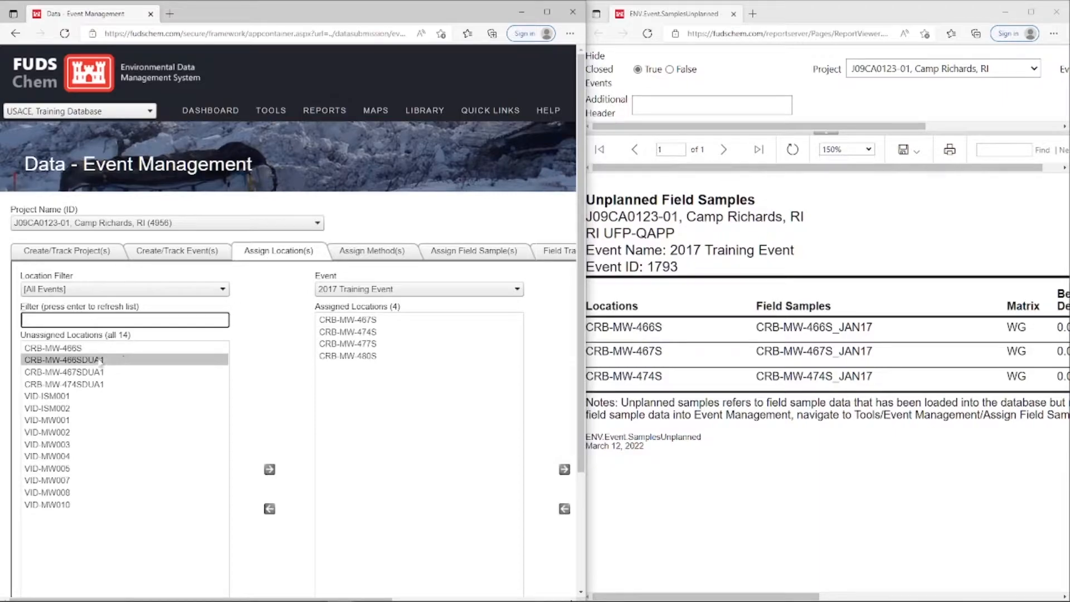
click(94, 348)
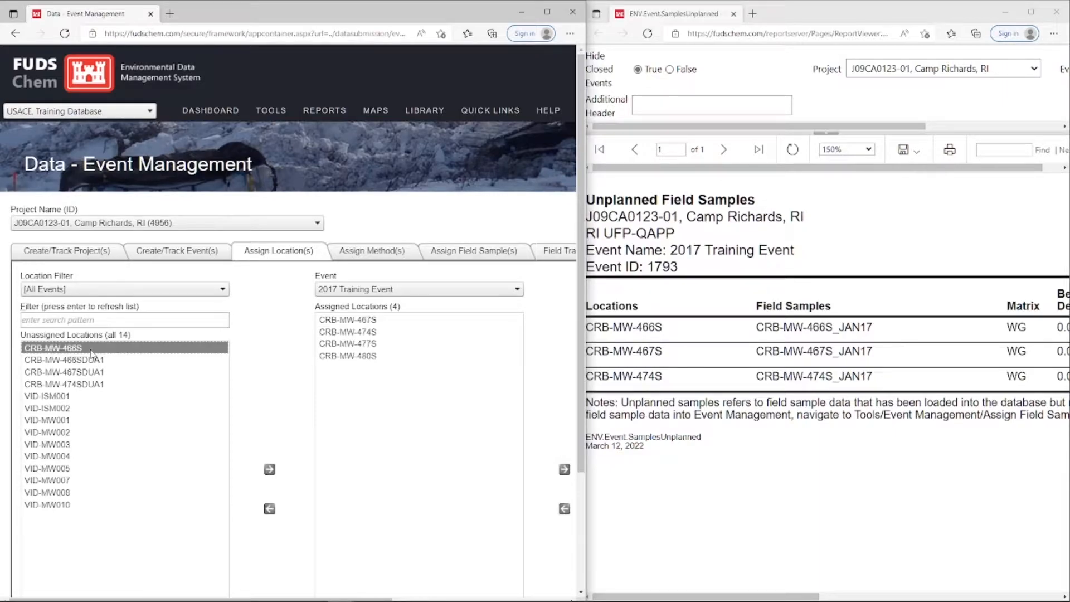
click(271, 471)
scroll(545, 401, right, 5)
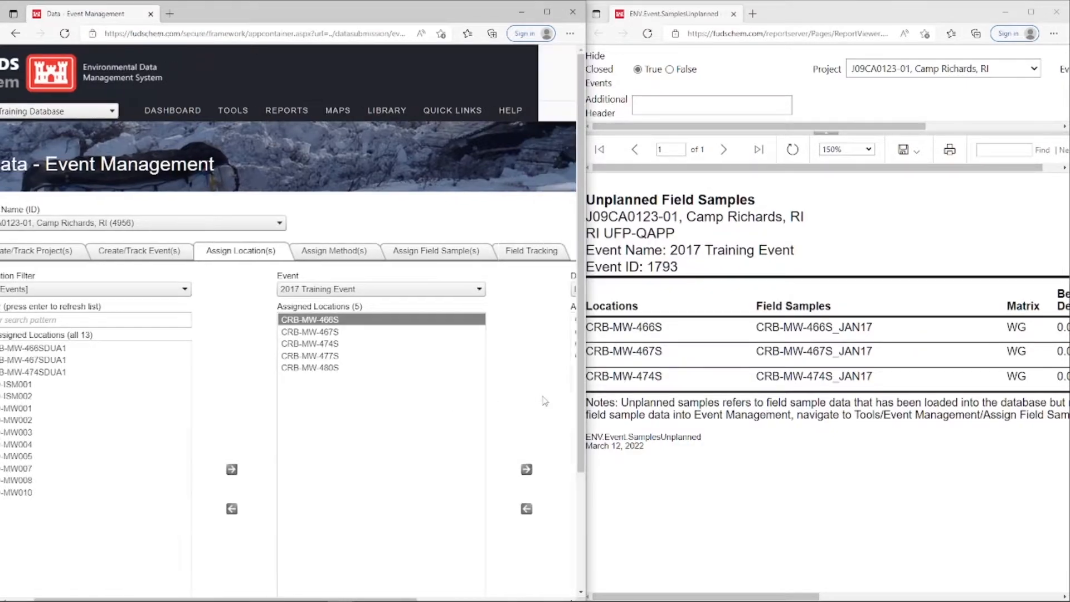
scroll(545, 401, right, 4)
click(302, 470)
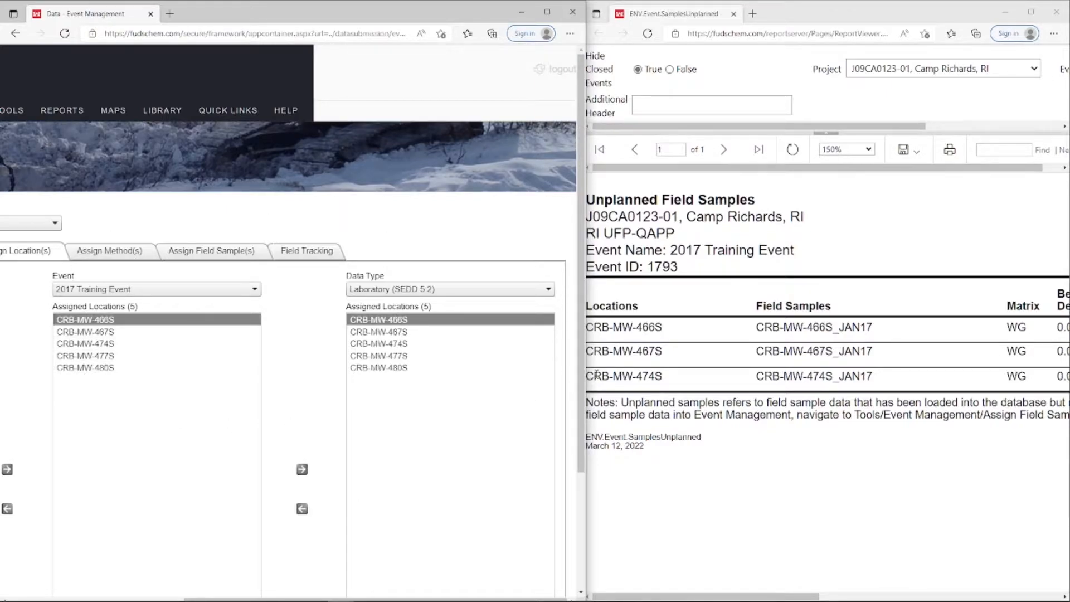
- Assign the SW6020A ICPMS Metals method with extraction SW3050A, list A, to location CRB-MW-466S, matching the unplanned samples report
drag(586, 378, 830, 376)
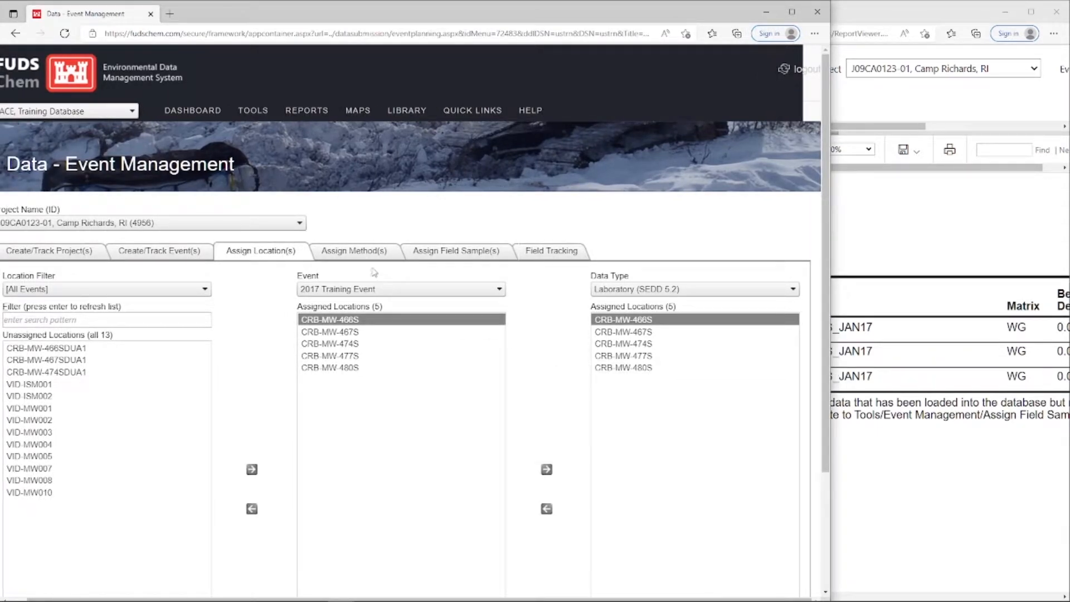
click(361, 256)
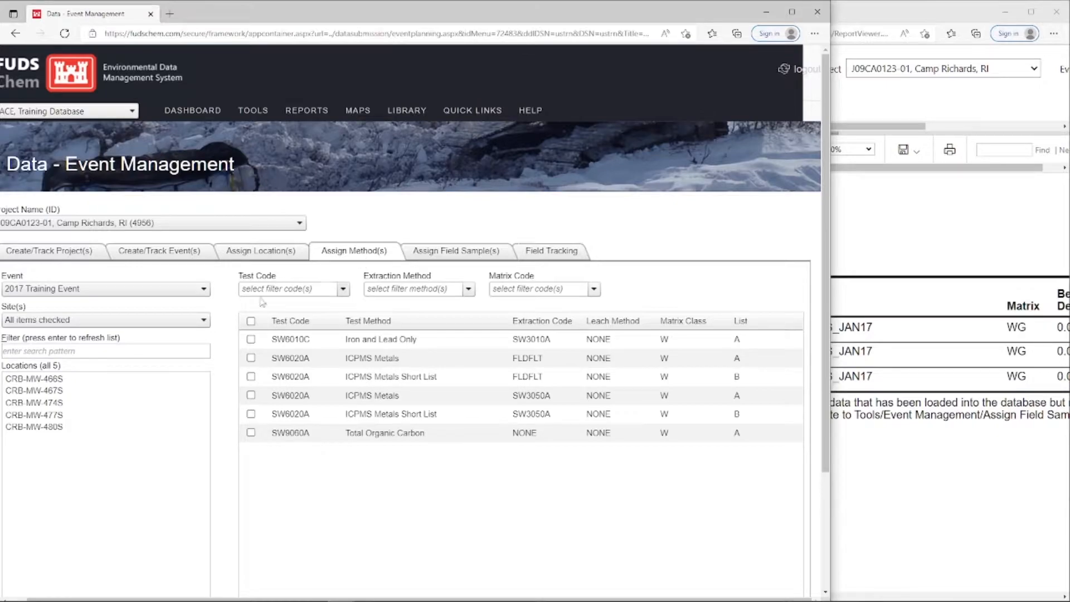
click(109, 381)
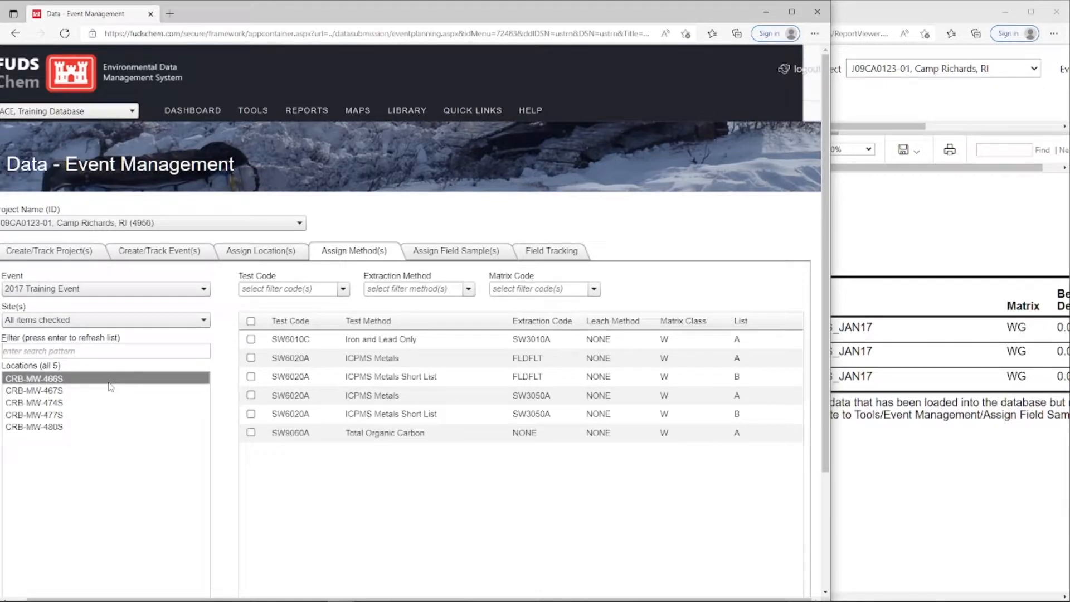
click(917, 354)
scroll(907, 359, right, 5)
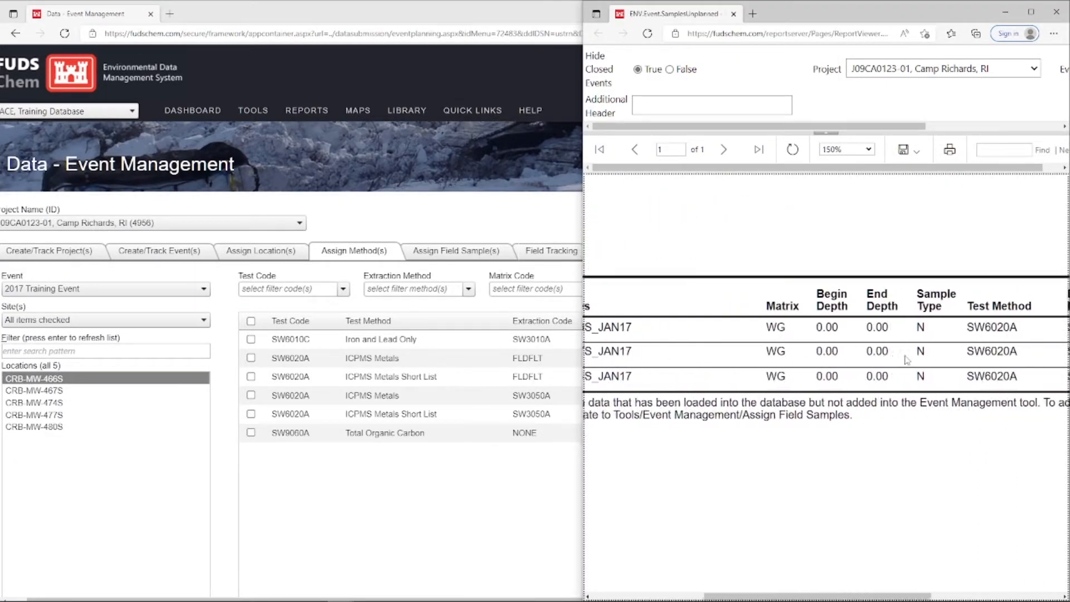
scroll(907, 360, right, 5)
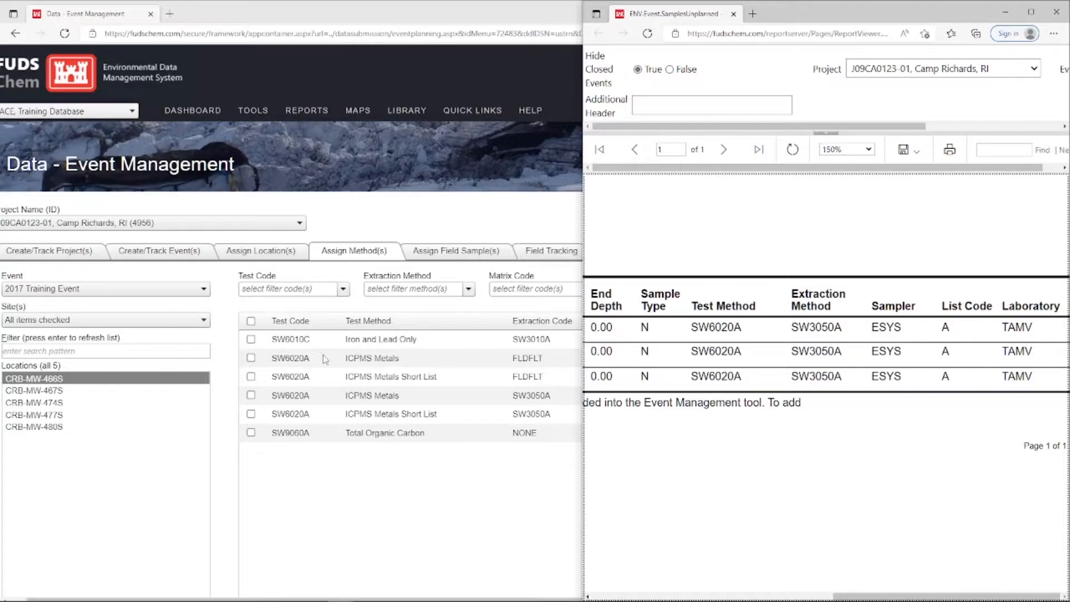
click(324, 483)
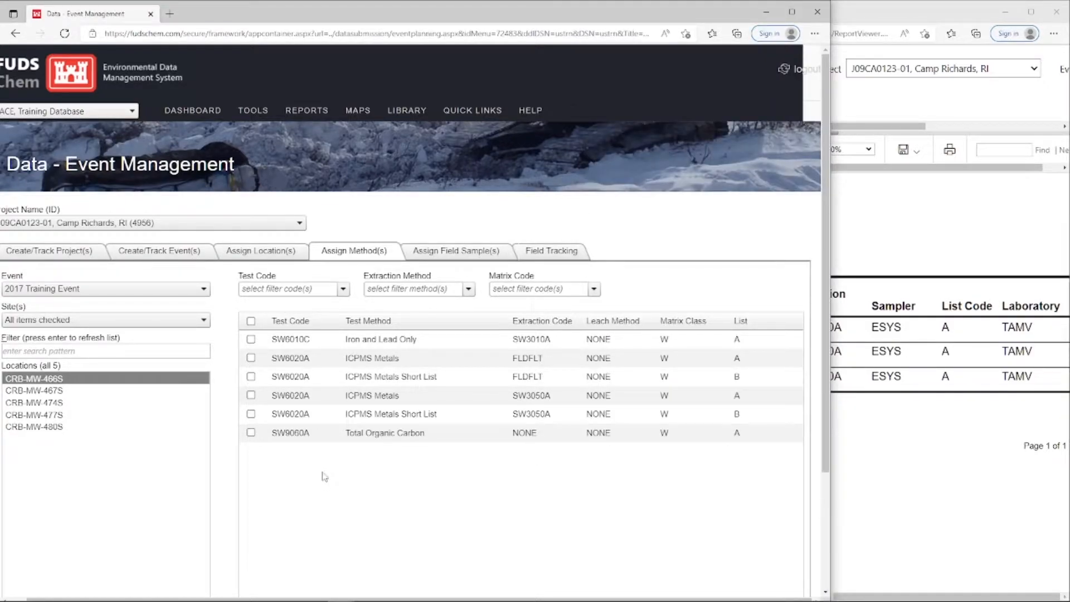
click(252, 396)
scroll(255, 403, down, 1)
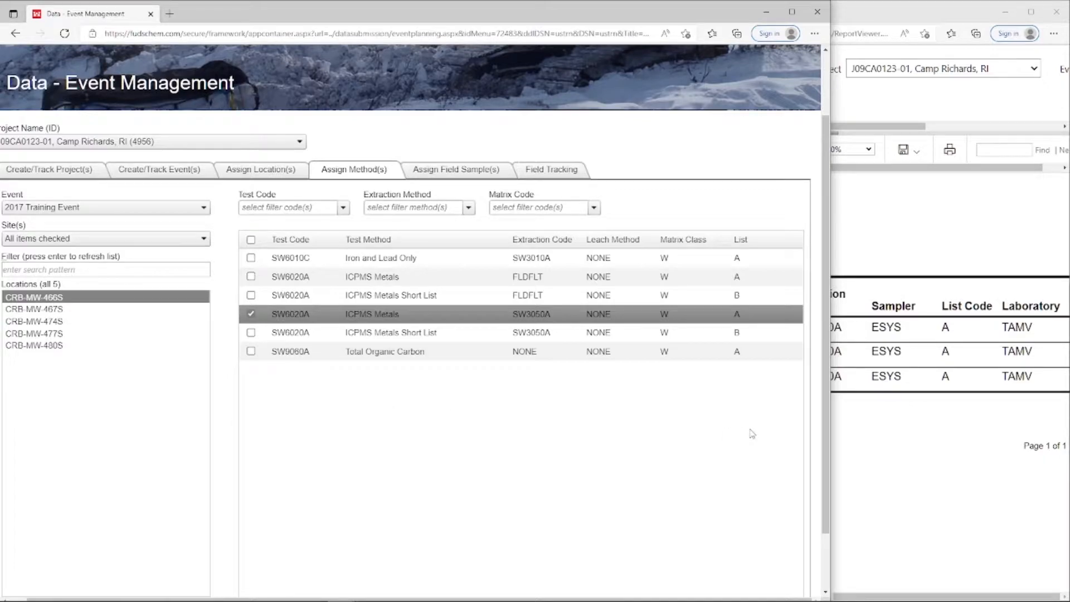
scroll(752, 434, down, 1)
click(757, 542)
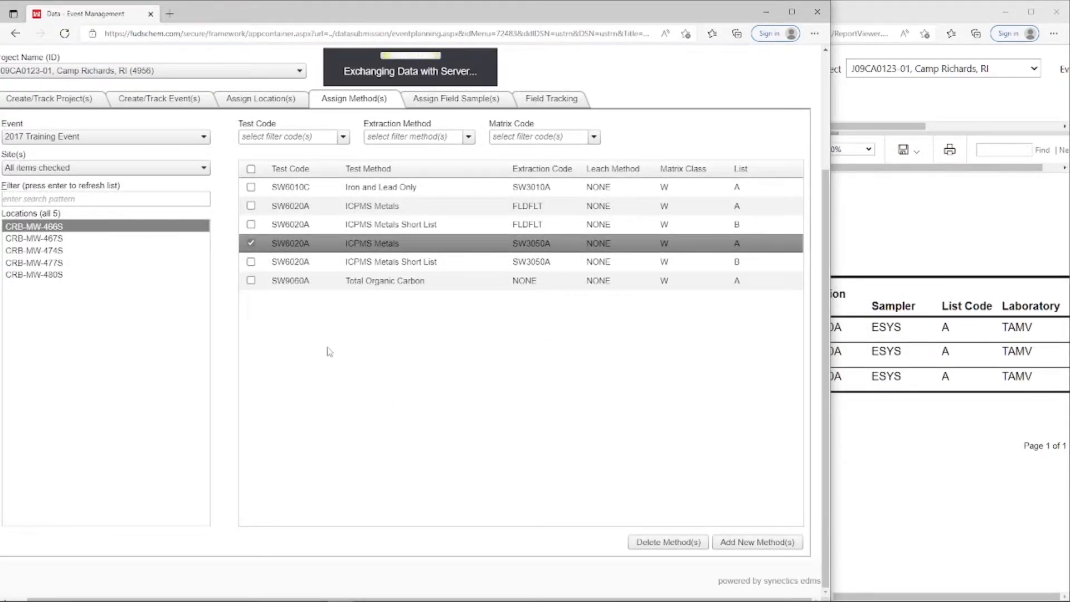
click(509, 94)
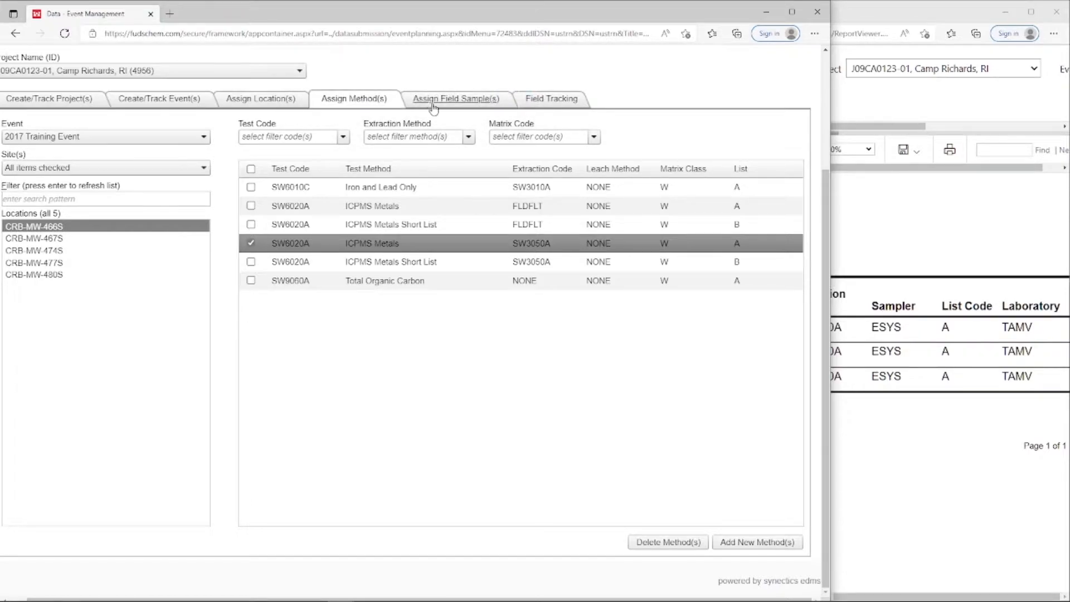
- Reopen the Add/Edit Samples window for the 2017 Training Event
click(435, 108)
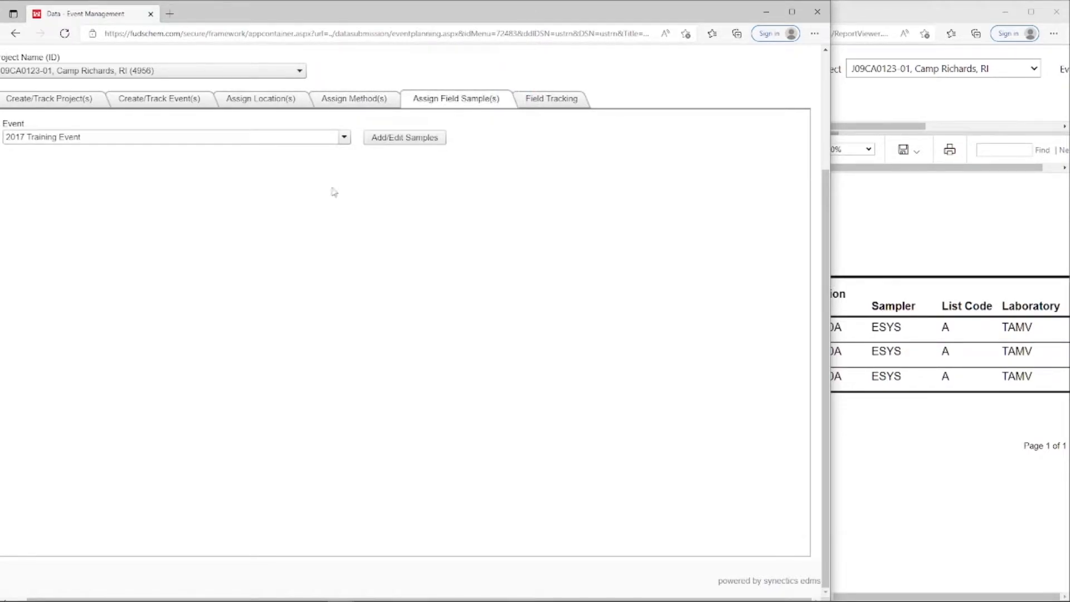
scroll(329, 229, up, 3)
click(397, 290)
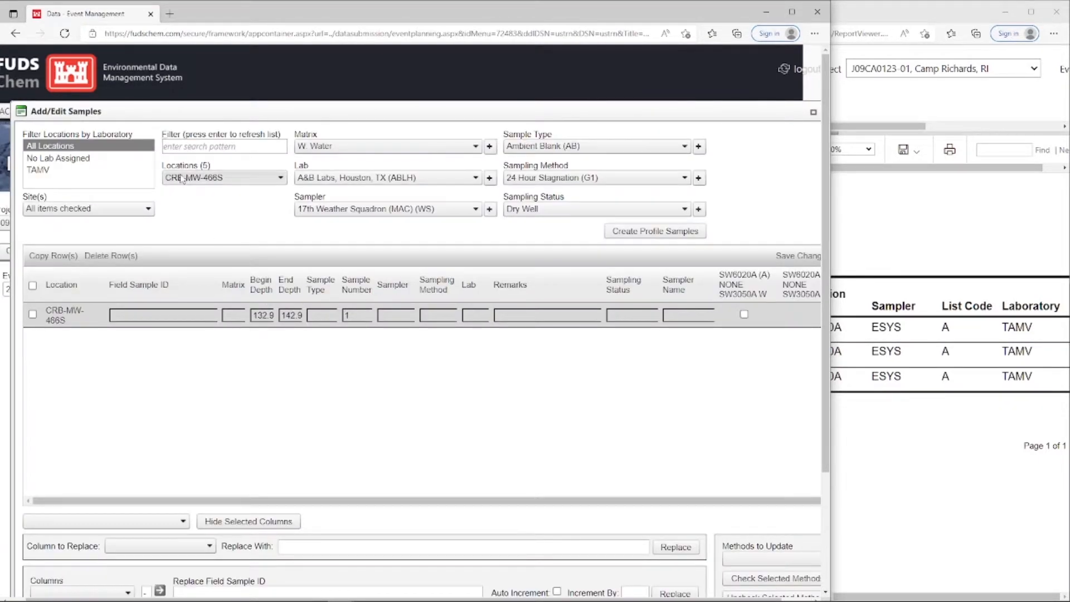
- Copy the field sample ID CRB-MW-466S_JAN17 from the unplanned samples report into the CRB-MW-466S row
click(886, 374)
scroll(823, 448, left, 10)
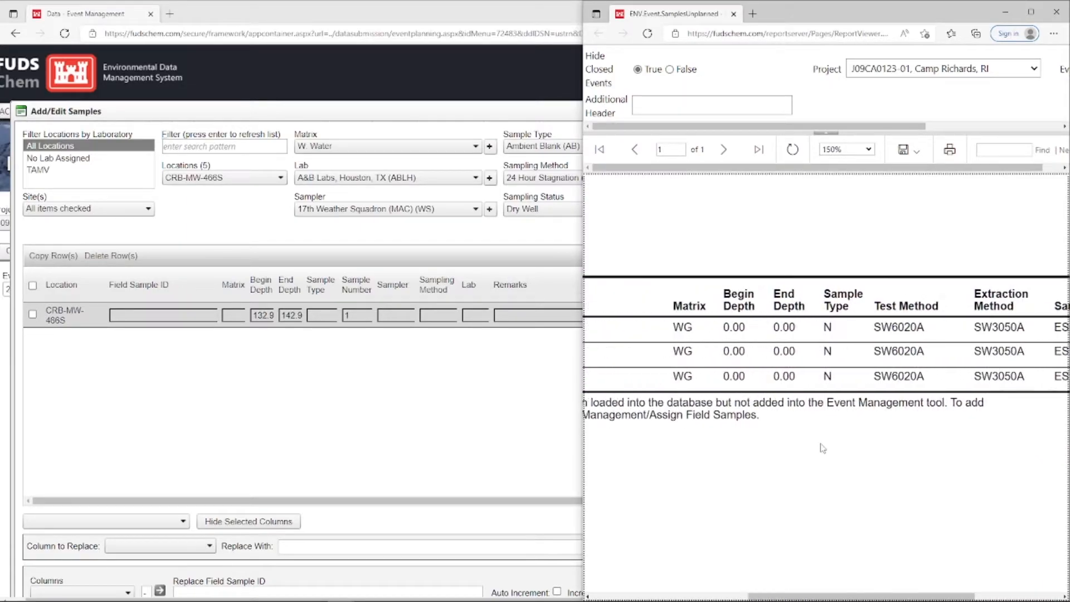
scroll(823, 448, left, 3)
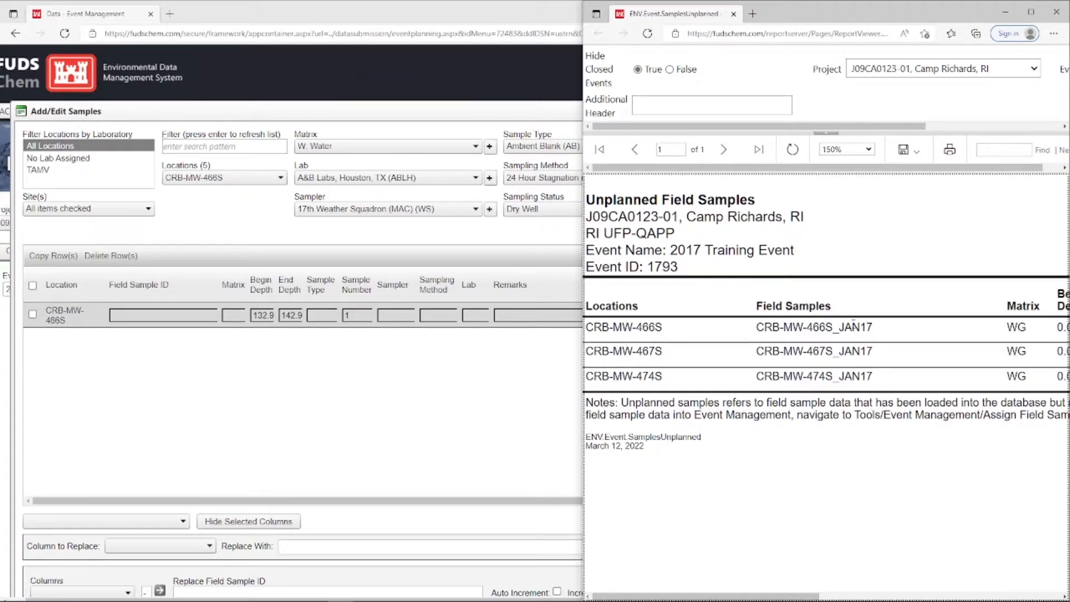
drag(879, 330, 760, 333)
key(ctrl+c)
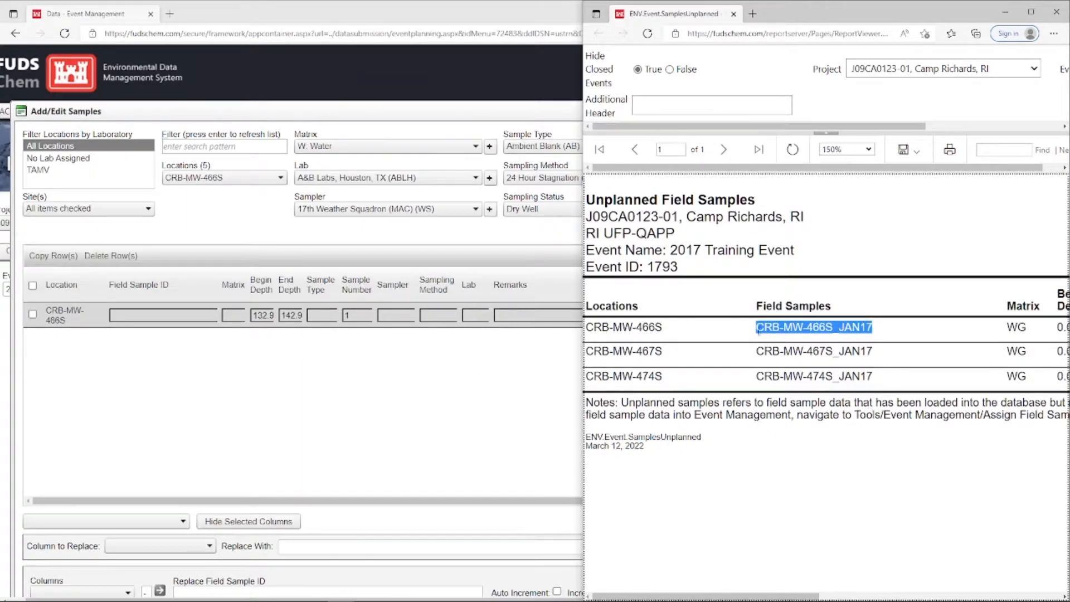
click(182, 314)
key(ctrl+v)
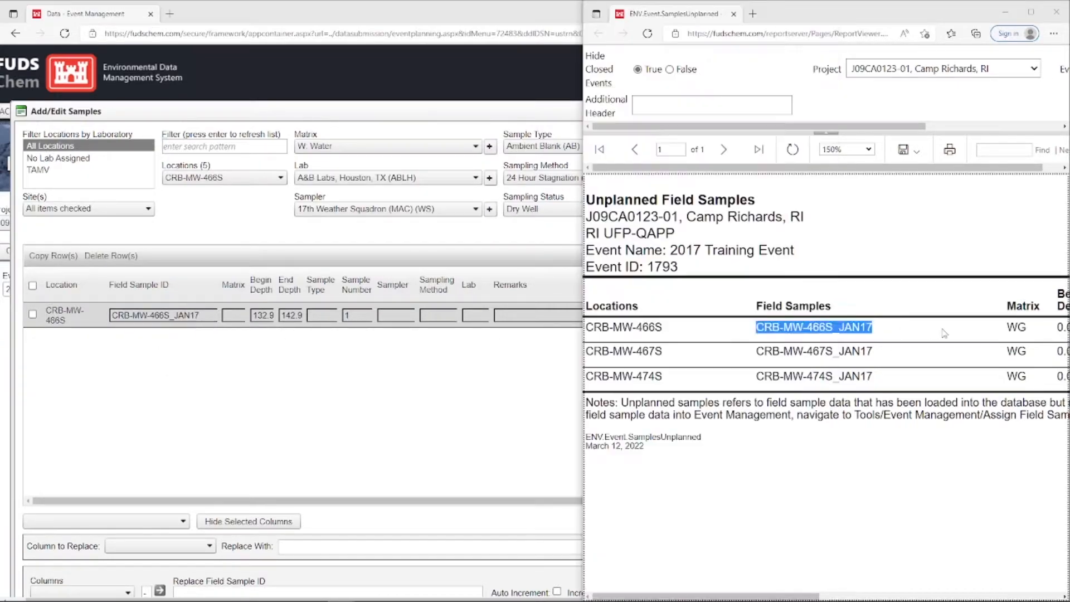
- Fill in matrix WG and sample type N for the CRB-MW-466S sample, as listed in the report
double_click(1019, 329)
key(ctrl+c)
click(240, 315)
key(ctrl+v)
click(969, 360)
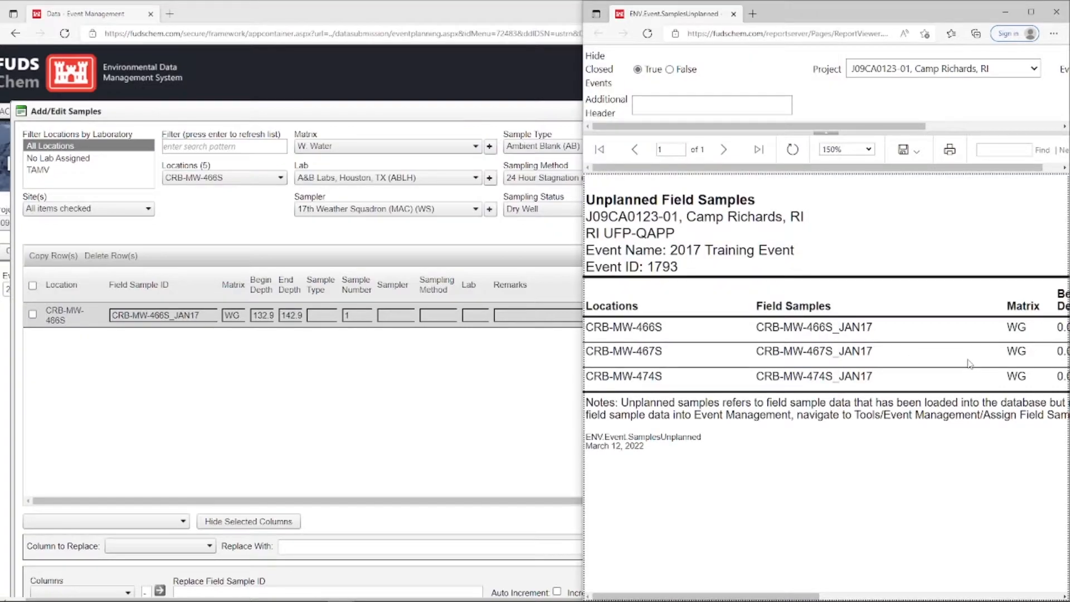
scroll(864, 500, right, 10)
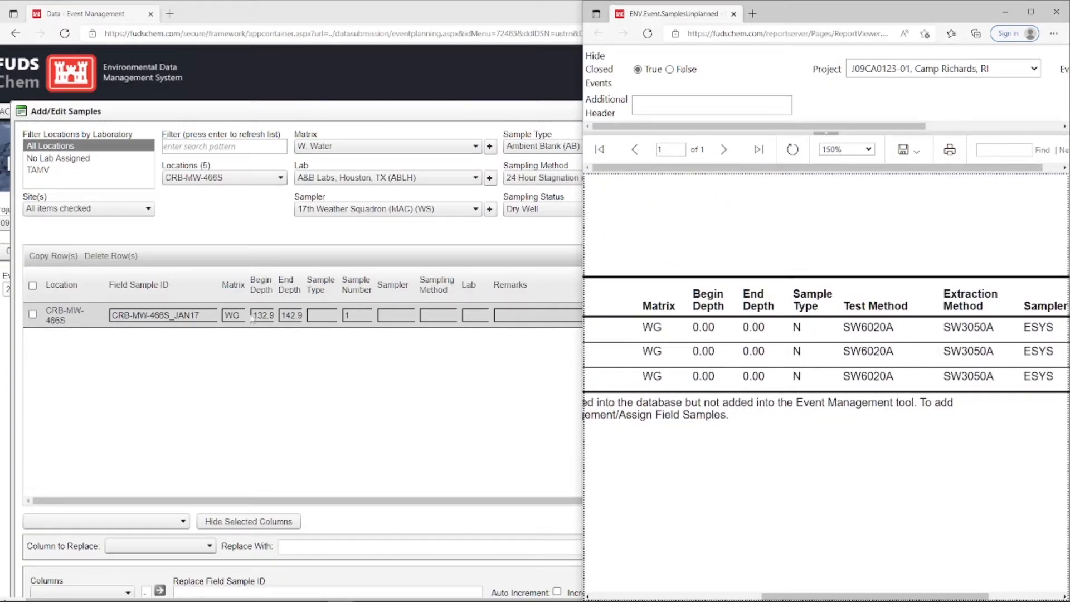
click(328, 317)
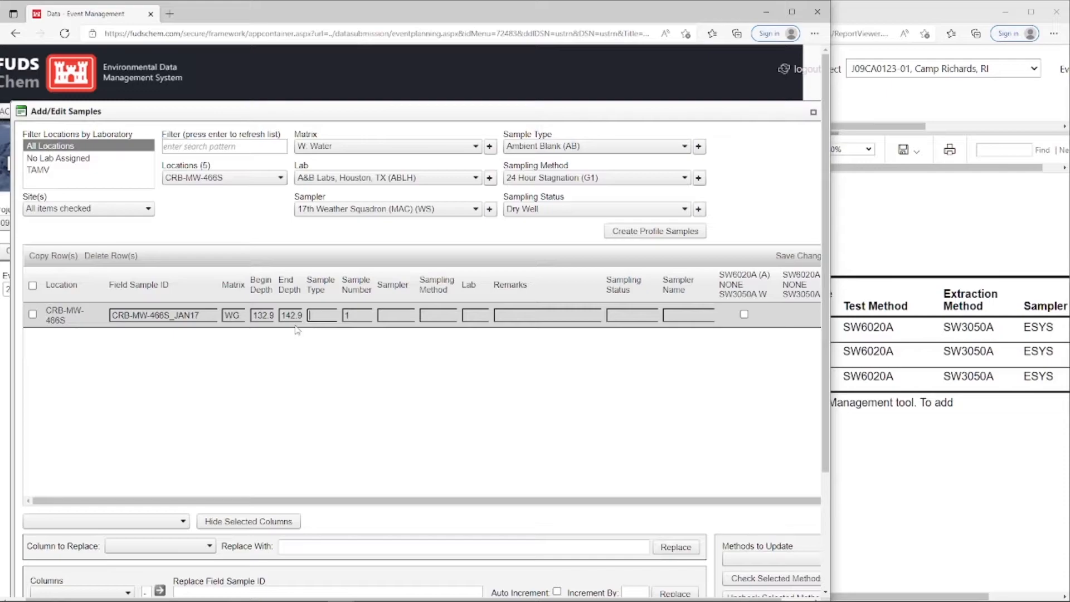
click(878, 372)
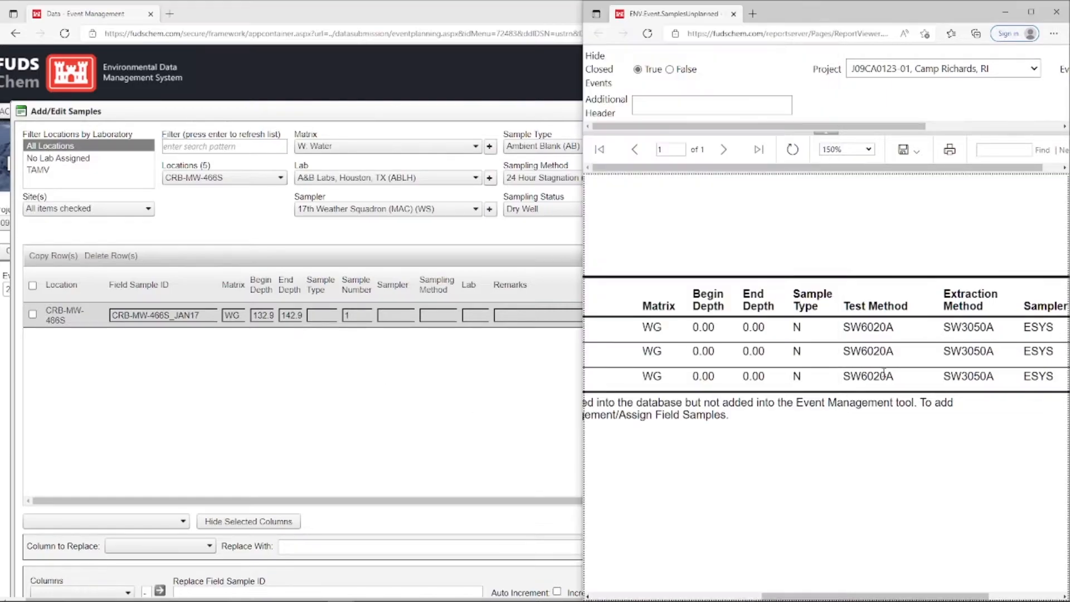
click(320, 317)
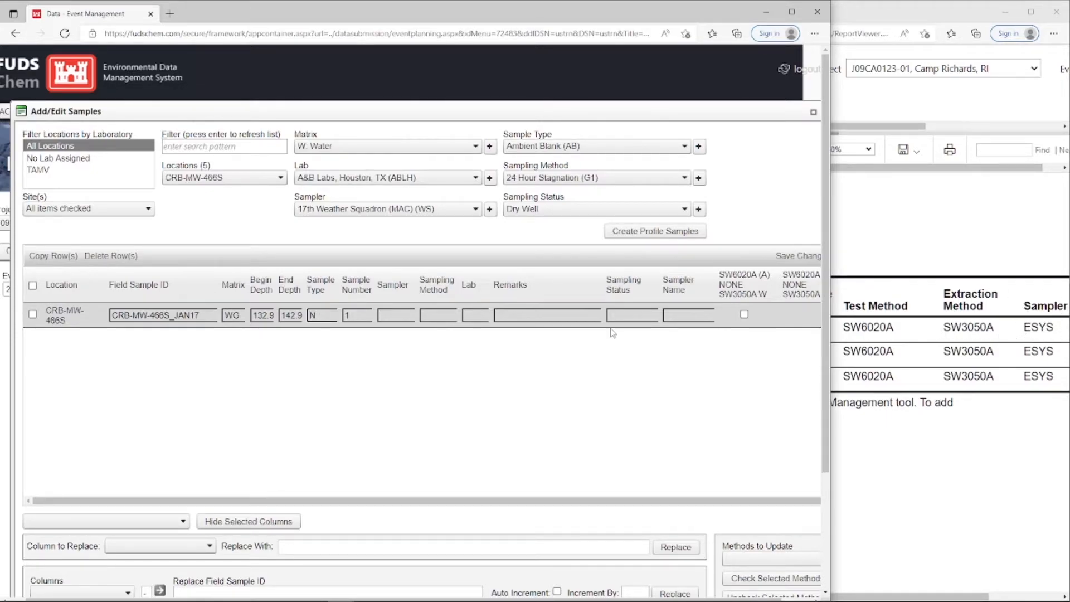
- Enter sampler ESYS and laboratory TAMV for the CRB-MW-466S sample, checking them against the unplanned samples report
click(409, 315)
text(ESYS)
click(469, 316)
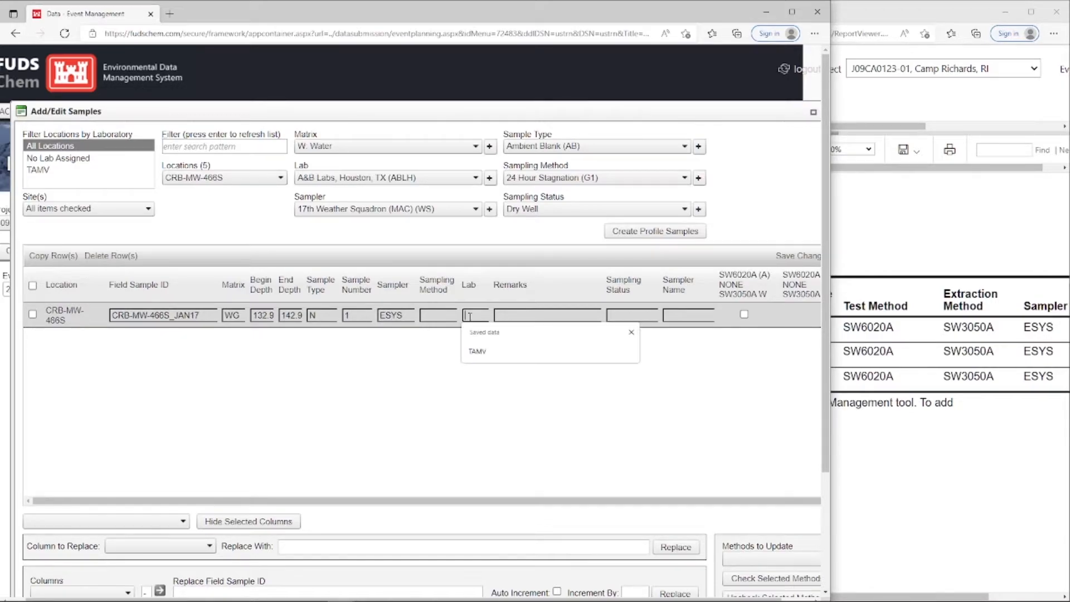
text(TAMV)
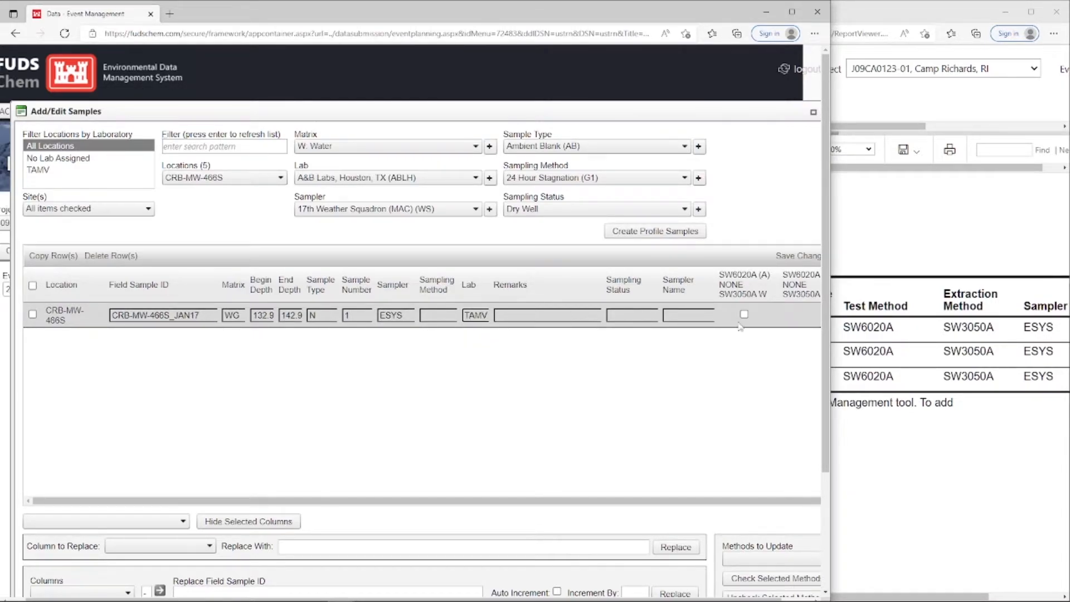
click(928, 329)
scroll(930, 329, right, 3)
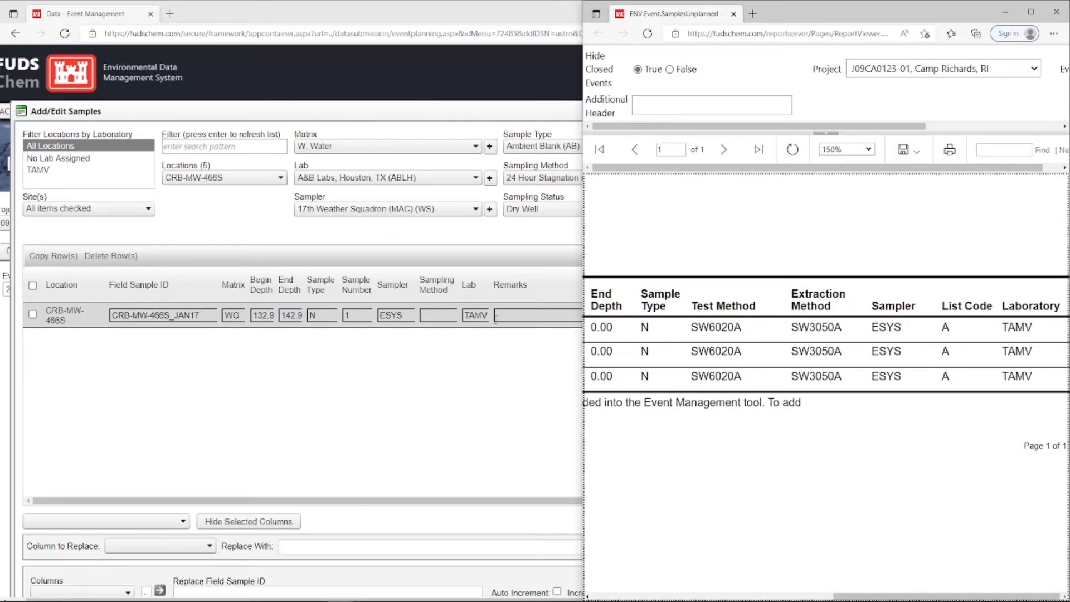
click(435, 317)
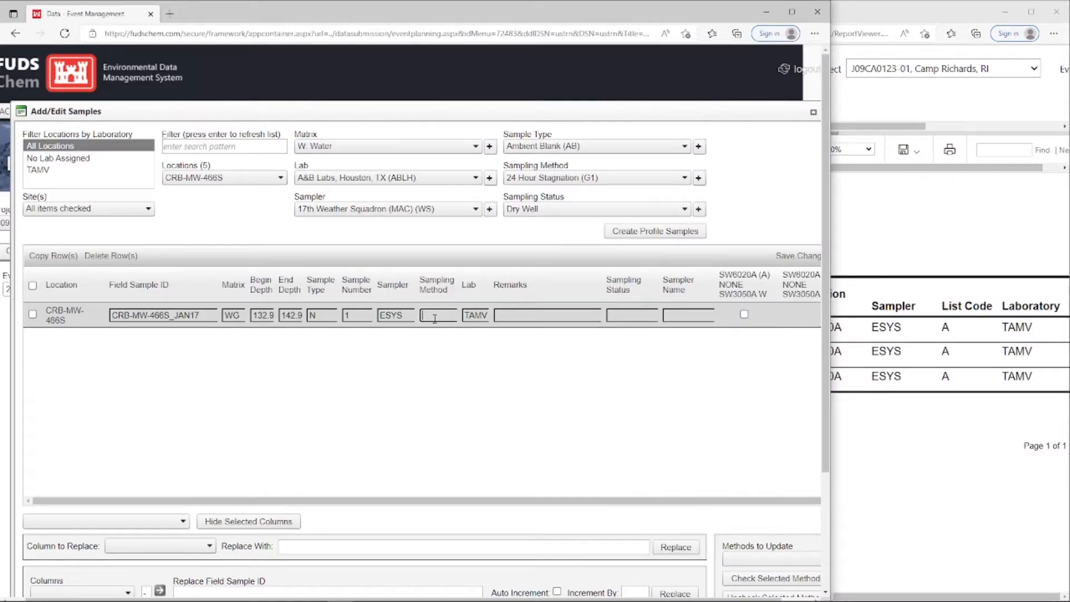
- Set the CRB-MW-466S sample's status to Sampled, assign it method SW6020A (A) with SW3050A, and save the changes
click(644, 316)
text(Sampe)
click(743, 315)
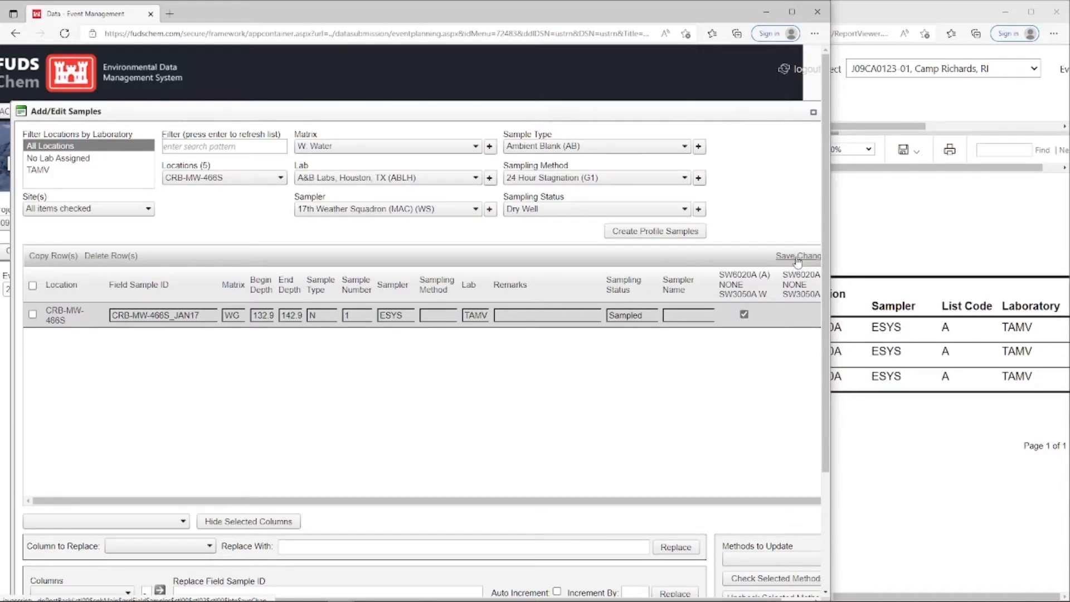
click(797, 256)
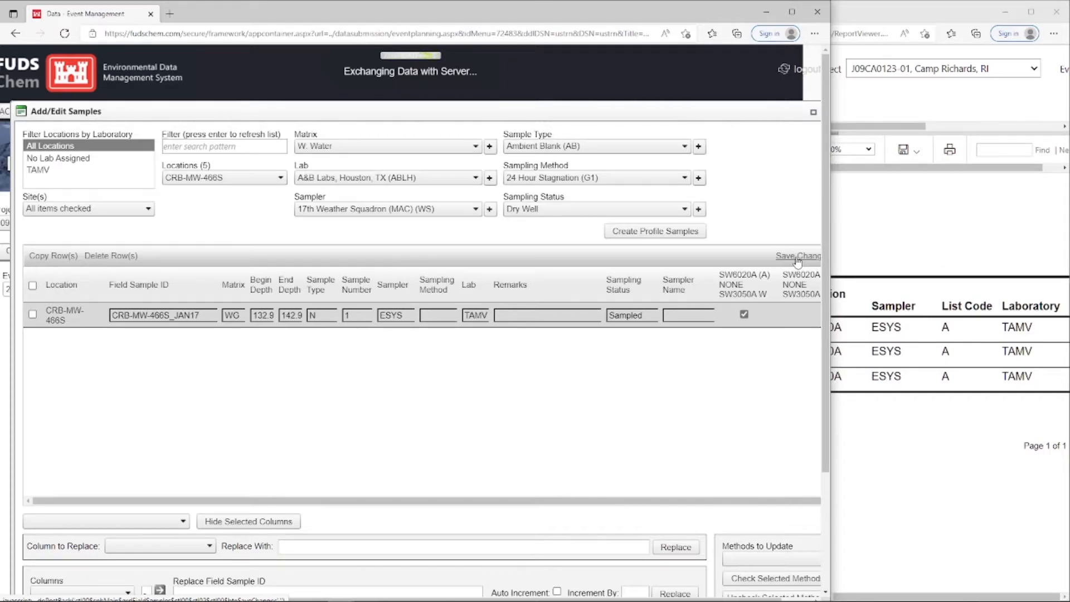
click(513, 94)
- Refresh the unplanned samples report and switch the sample grid from location CRB-MW-466S to CRB-MW-467S
click(871, 240)
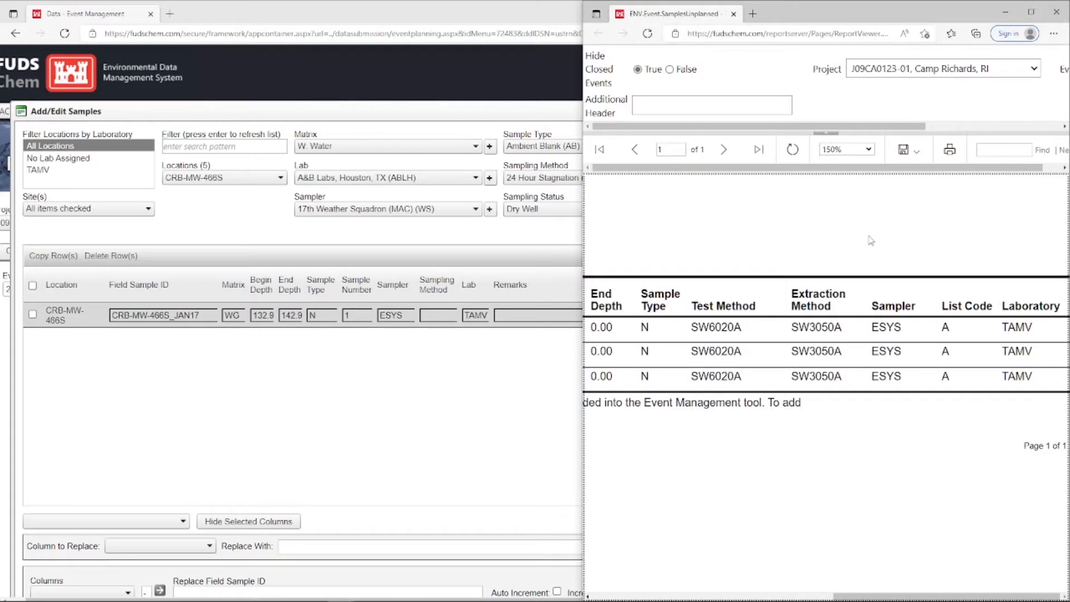
click(792, 149)
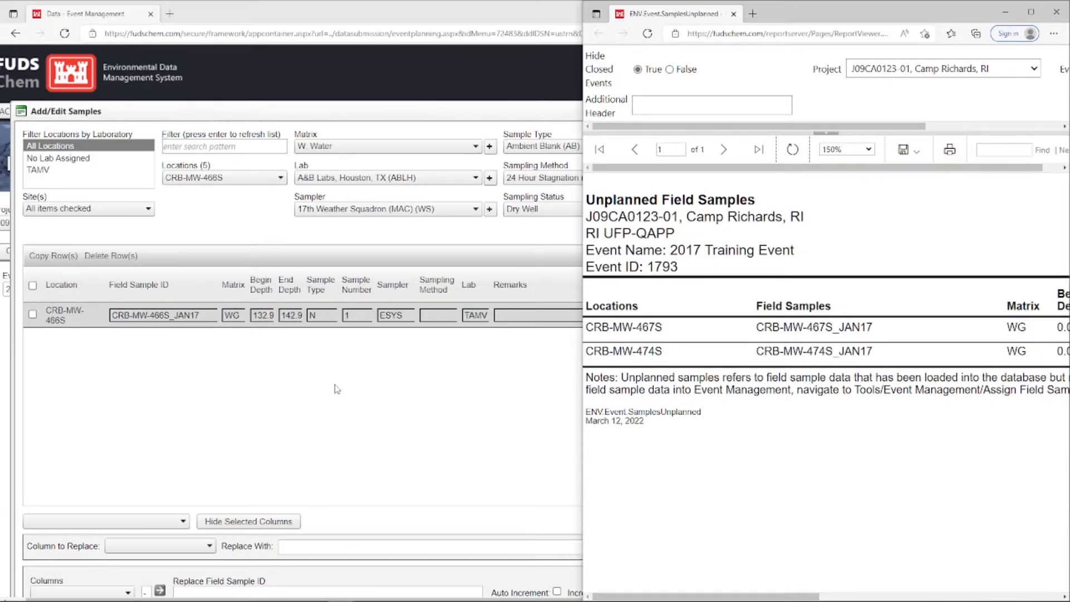
click(256, 177)
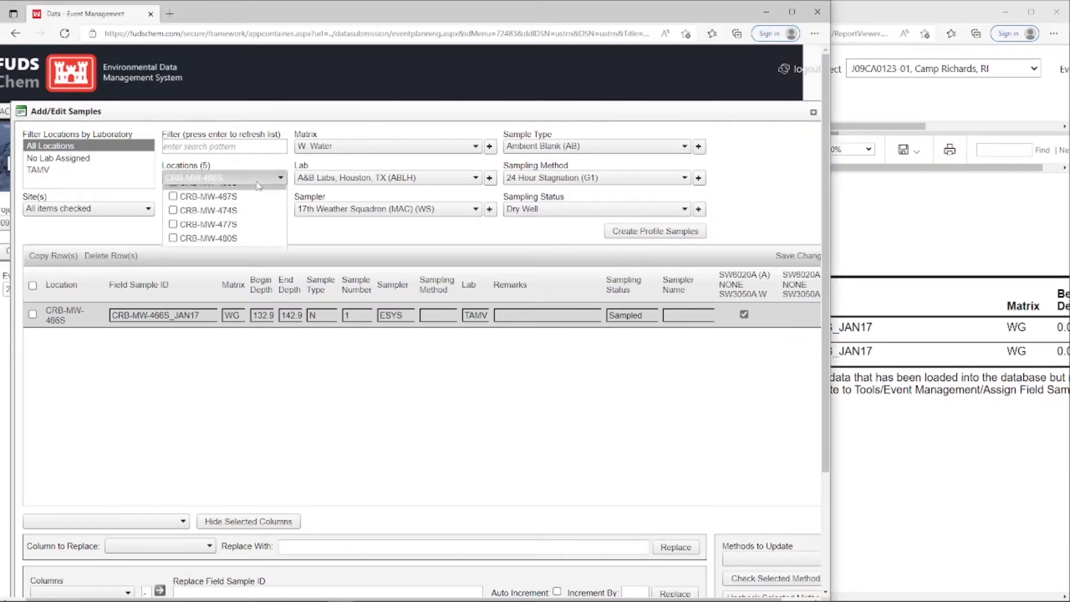
click(231, 221)
click(173, 208)
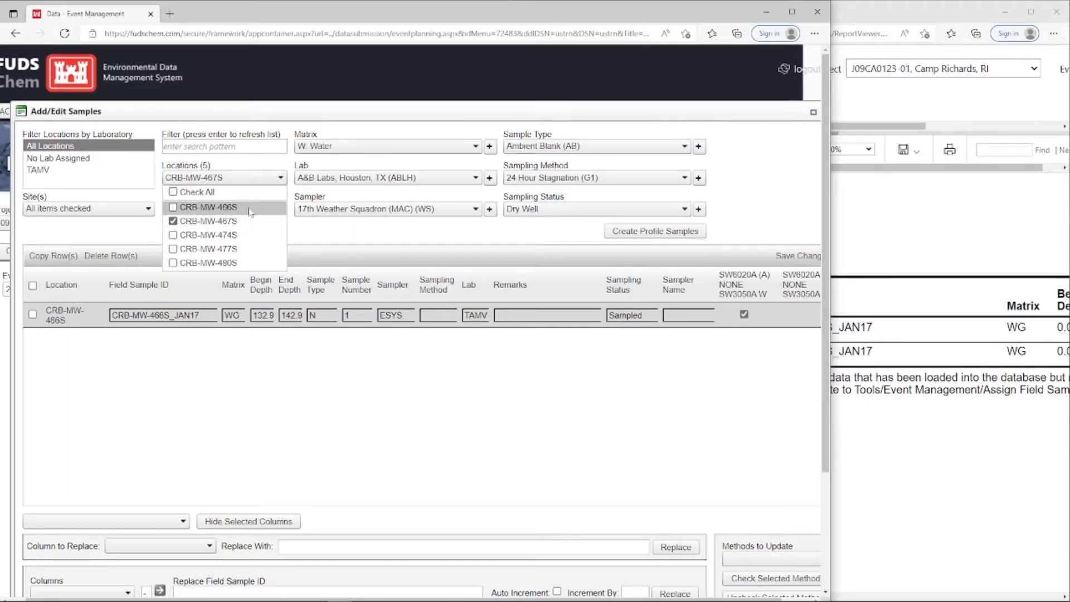
click(303, 234)
- Correct the CRB-MW-467S row's field sample ID to CRB-MW-467S_JAN17 so it matches the report, and save the changes
click(878, 292)
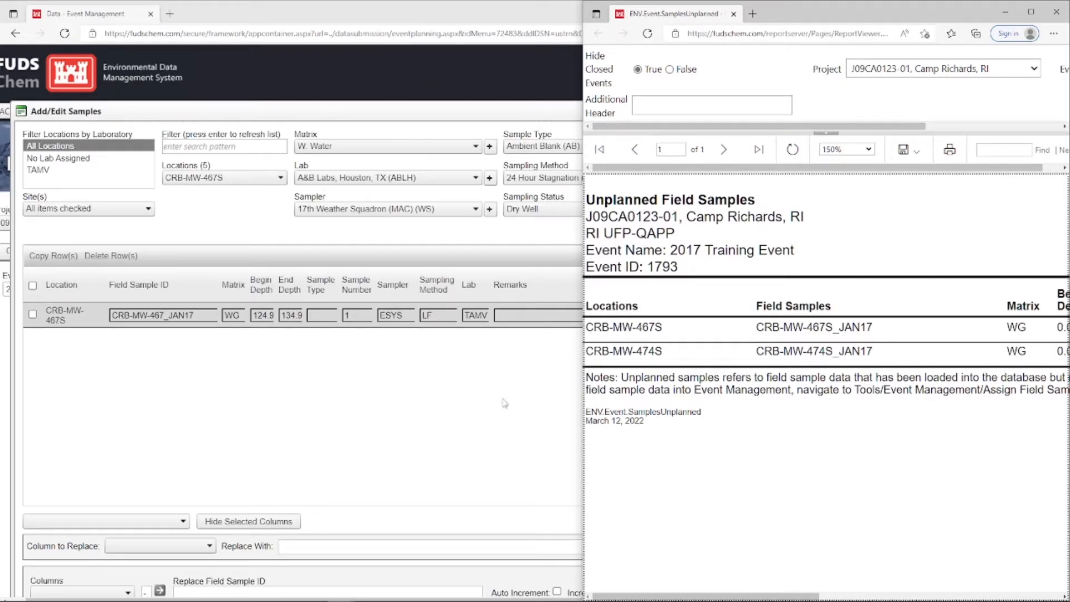
click(520, 437)
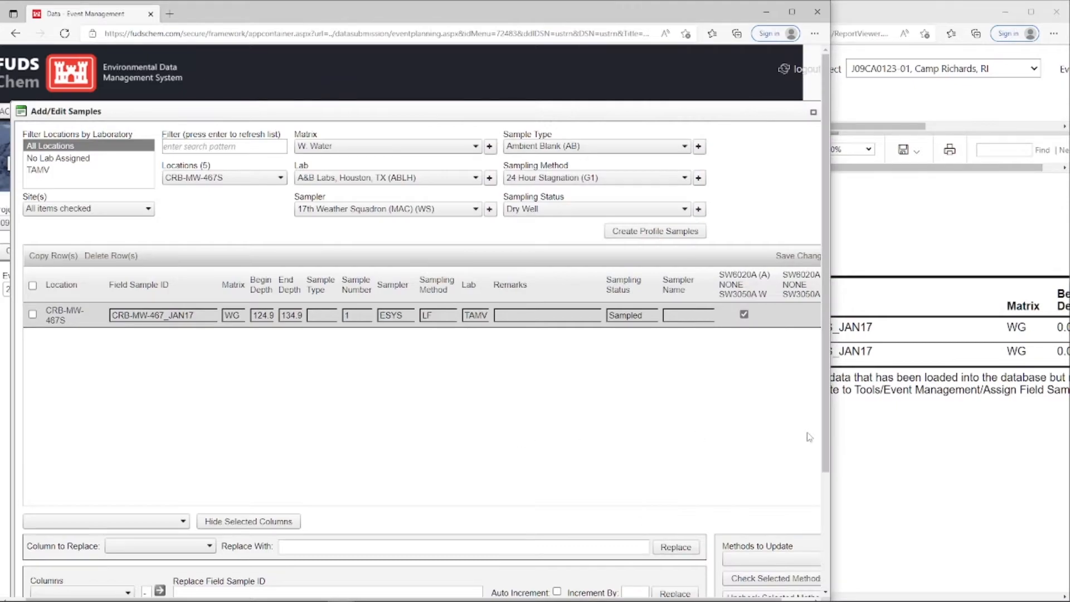
drag(829, 437, 610, 448)
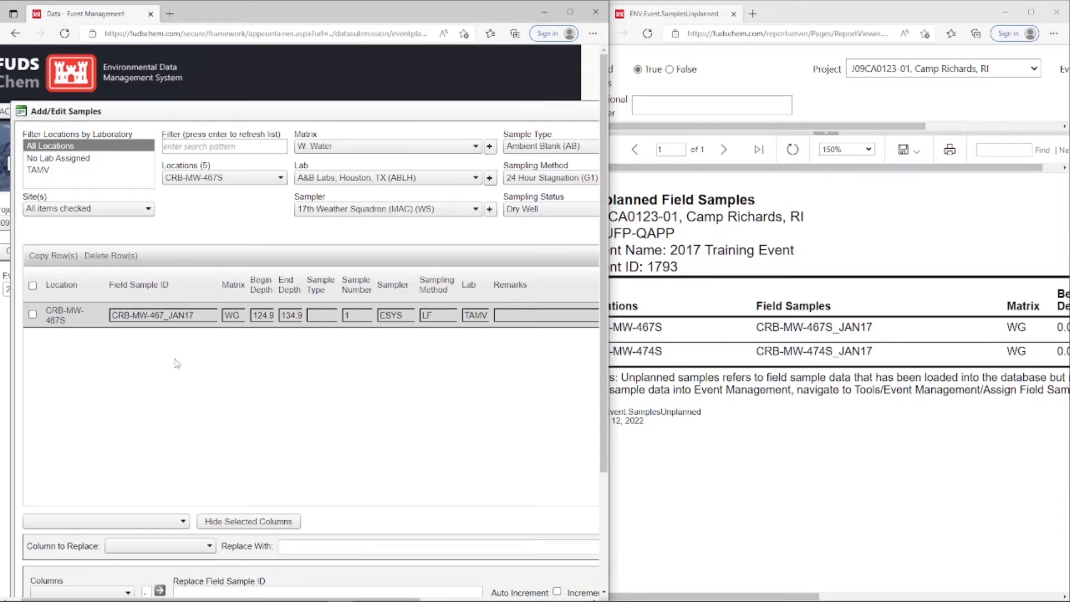
click(164, 316)
text(S)
scroll(216, 380, right, 2)
scroll(216, 381, right, 5)
click(550, 257)
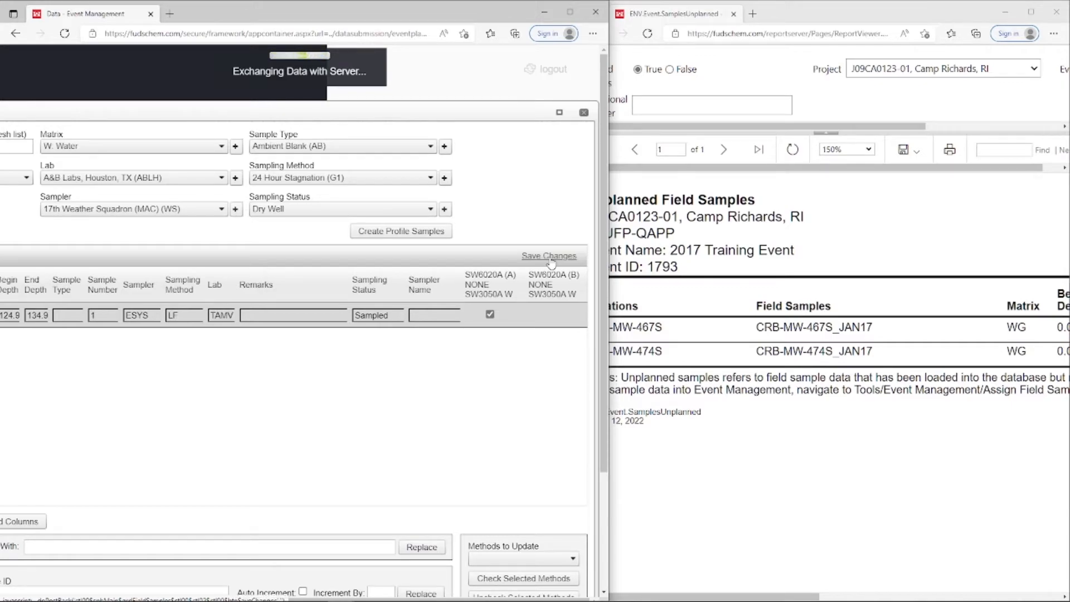
click(402, 87)
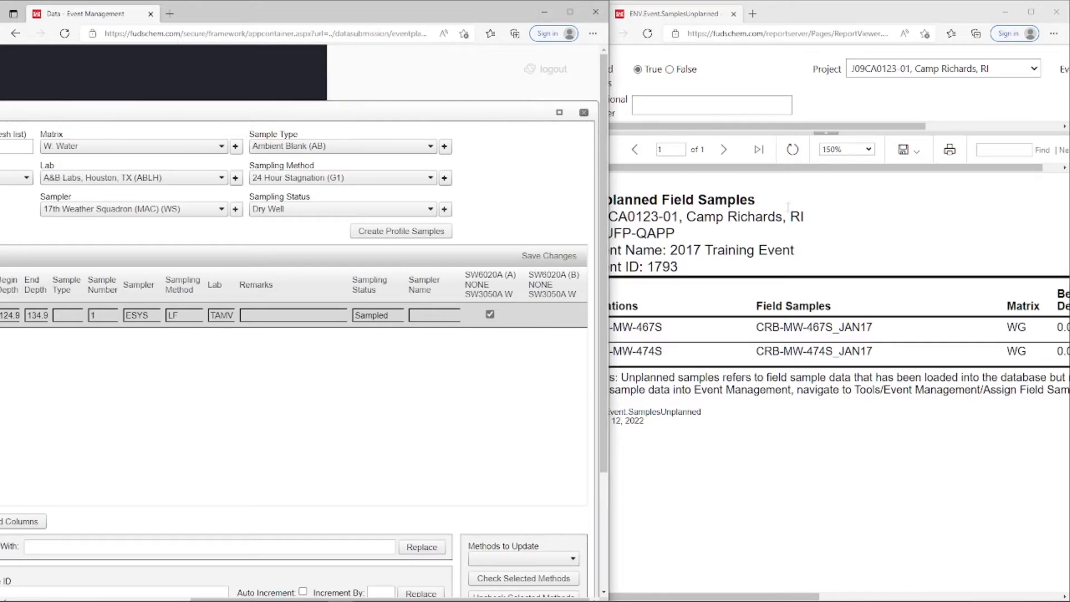
- Refresh the unplanned samples report and compare the details listed for CRB-MW-467S_JAN17 with its sample row
click(791, 152)
click(791, 151)
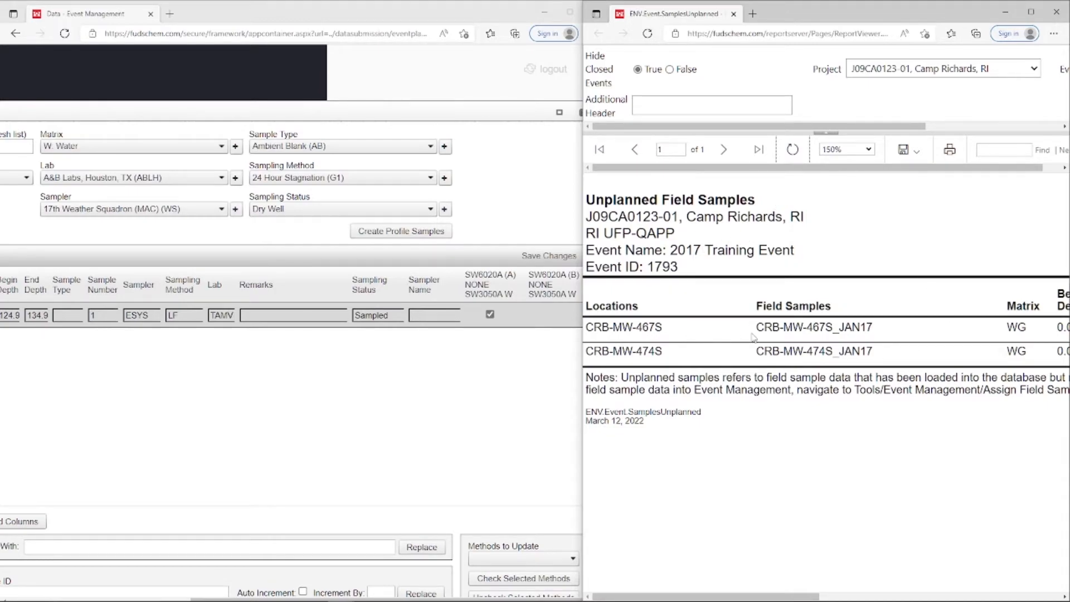
click(935, 333)
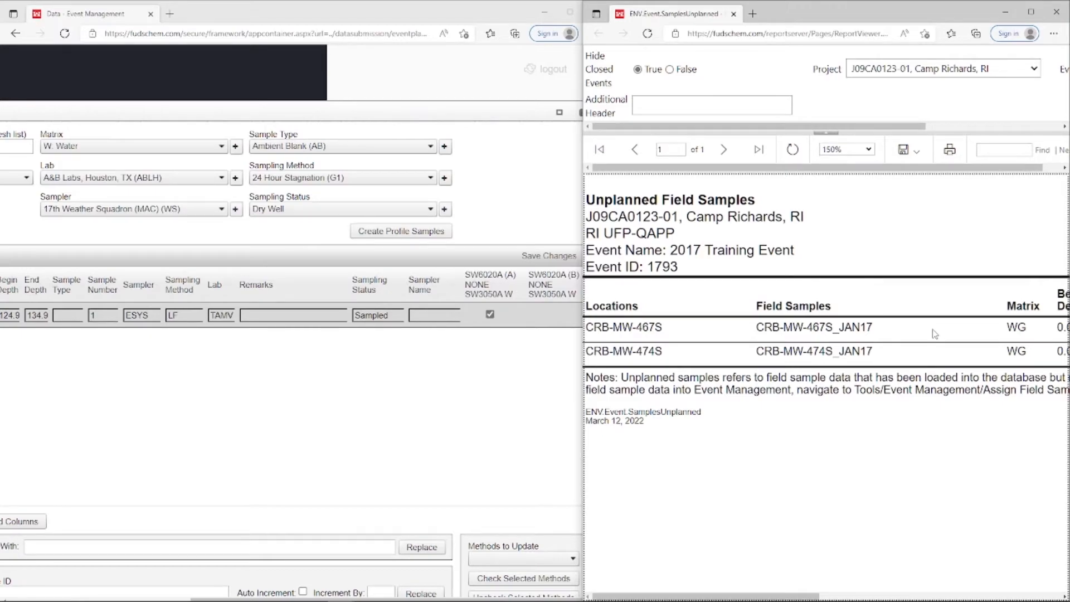
scroll(934, 333, right, 10)
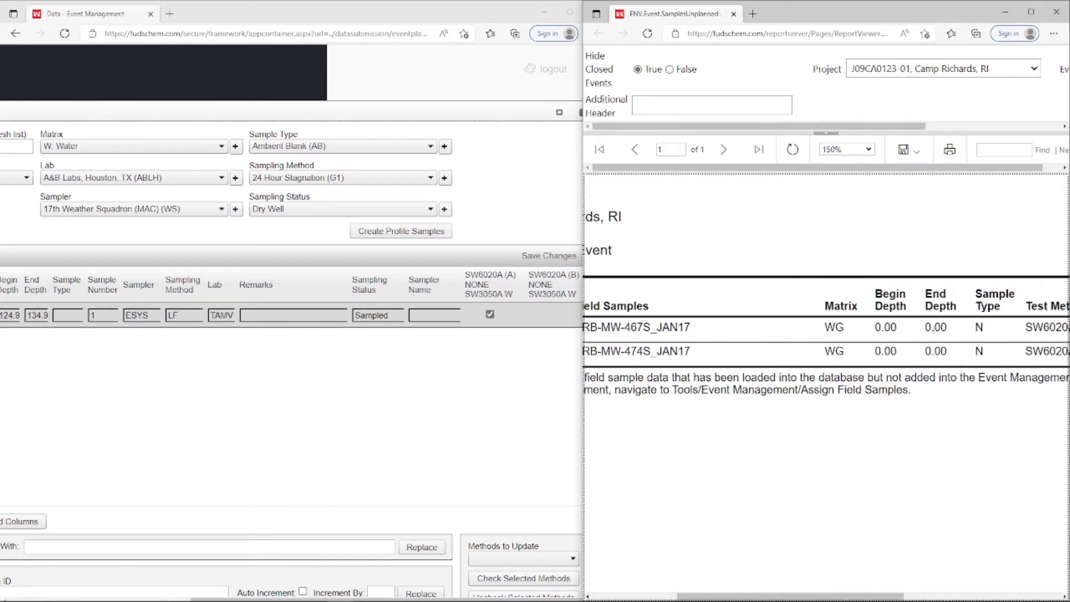
click(489, 421)
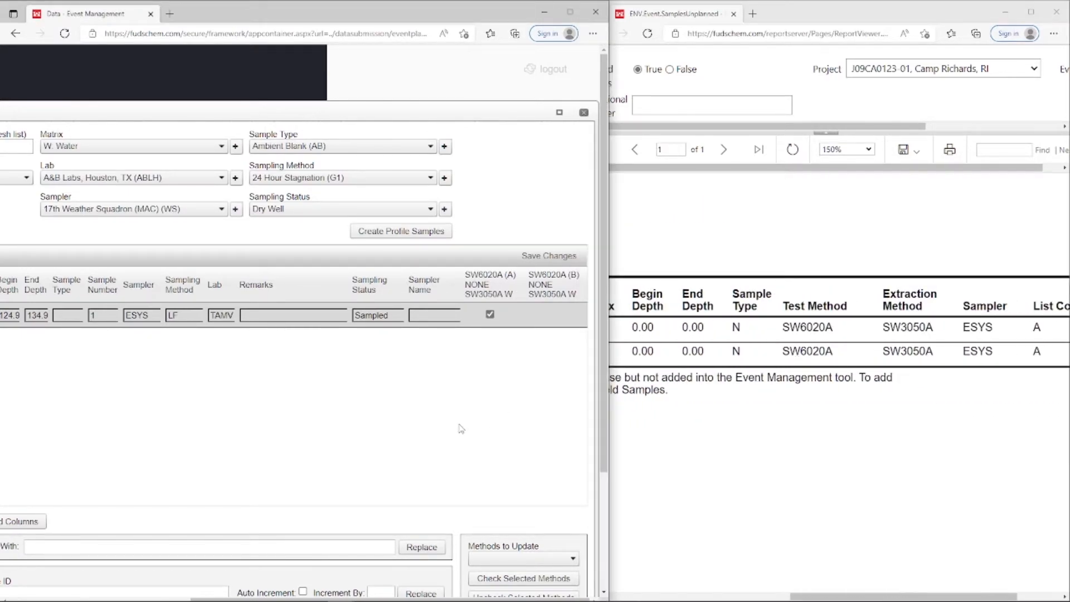
- Set the sample type of CRB-MW-467S_JAN17 to N and save the changes
scroll(458, 429, left, 5)
scroll(461, 428, left, 1)
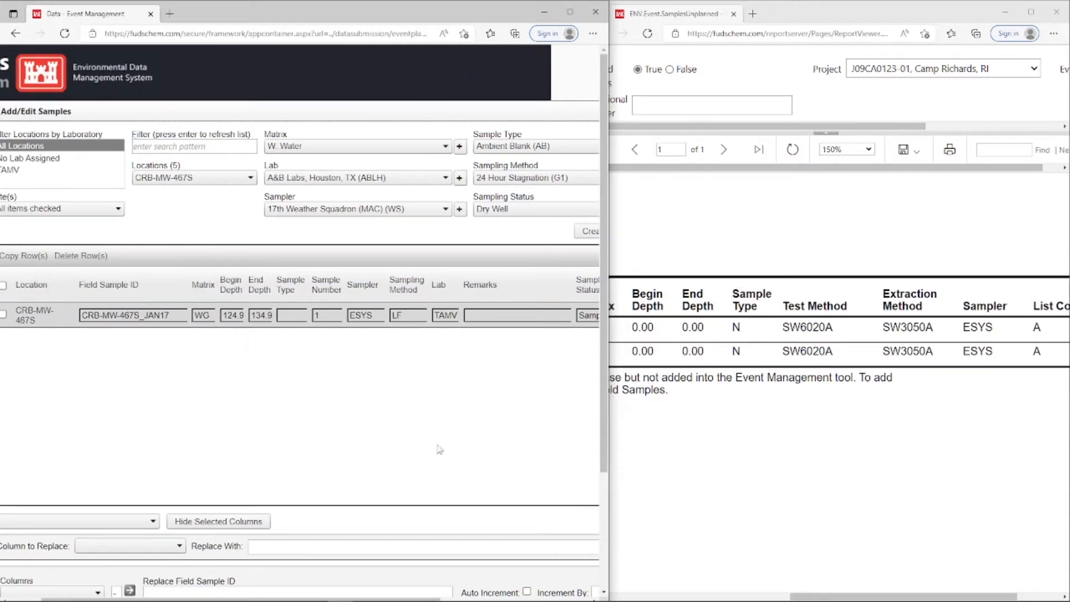
click(286, 316)
text(N)
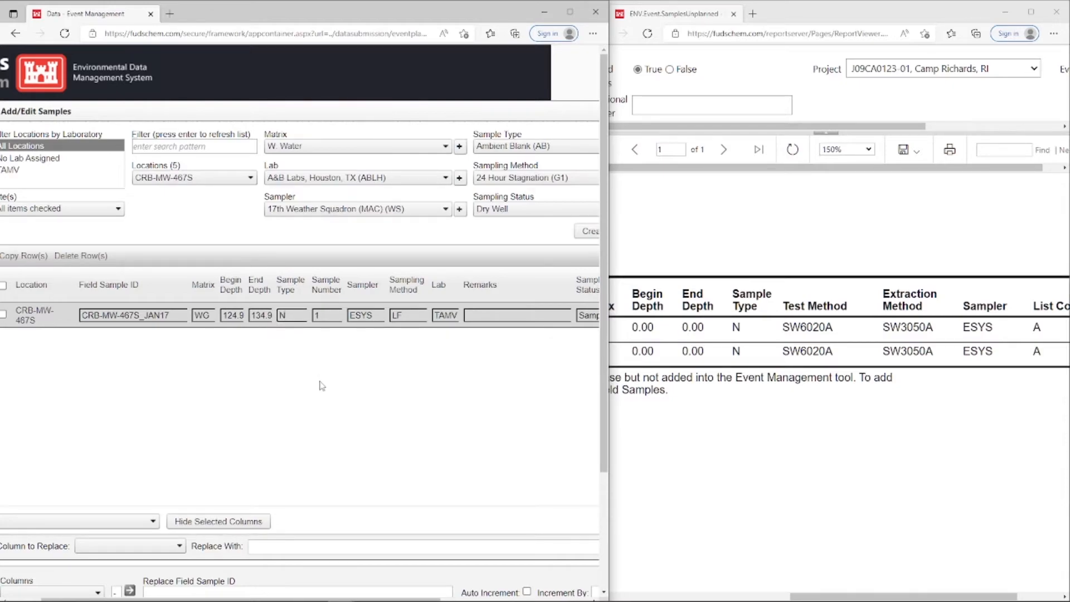
scroll(321, 386, right, 5)
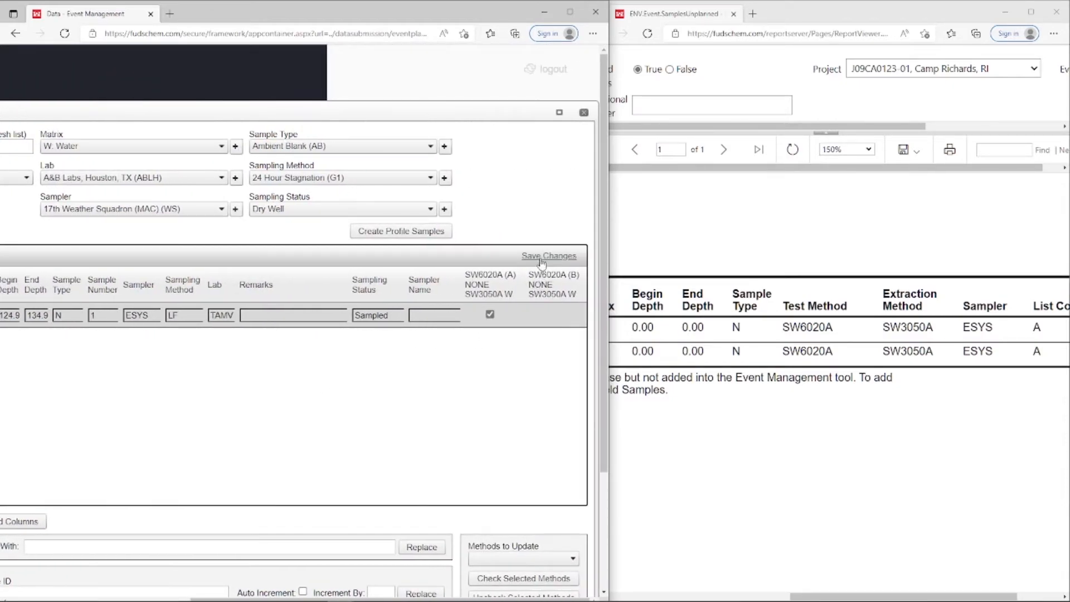
click(542, 258)
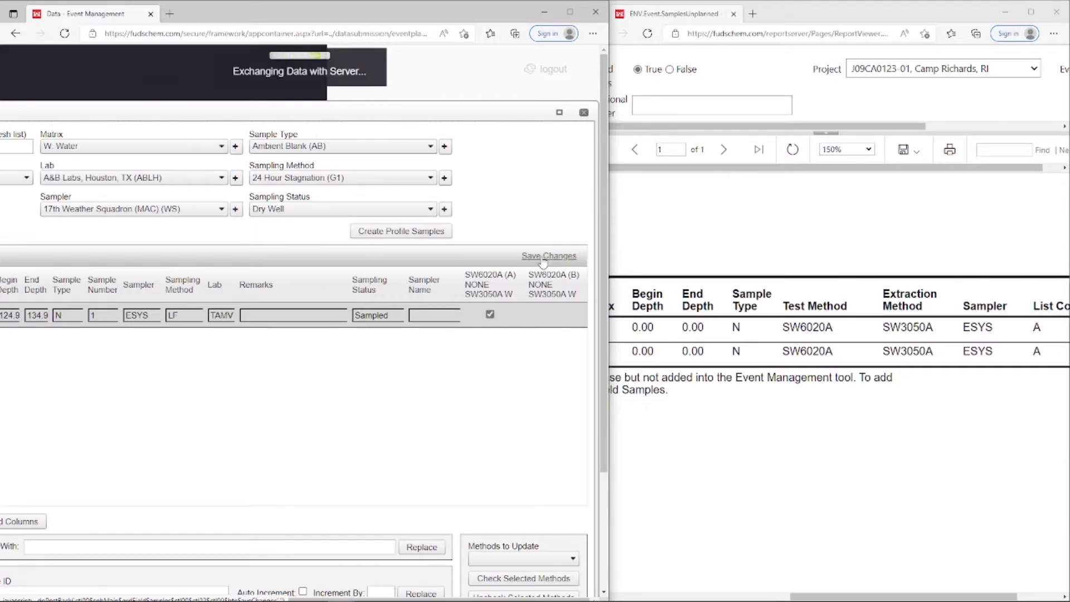
click(404, 93)
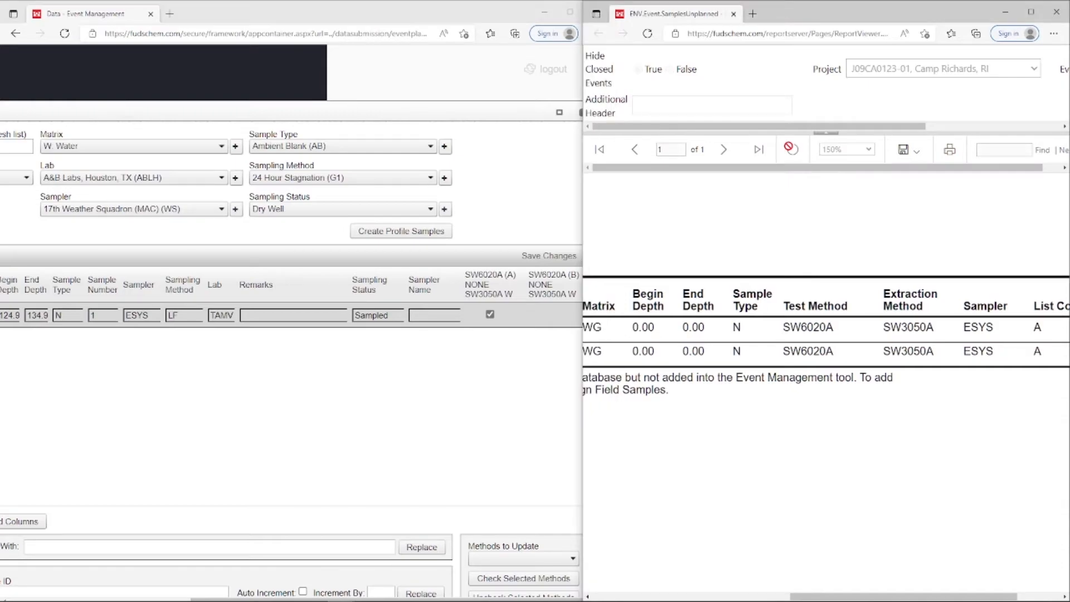
- Refresh the unplanned samples report and switch the sample grid from location CRB-MW-467S to CRB-MW-474S
click(792, 149)
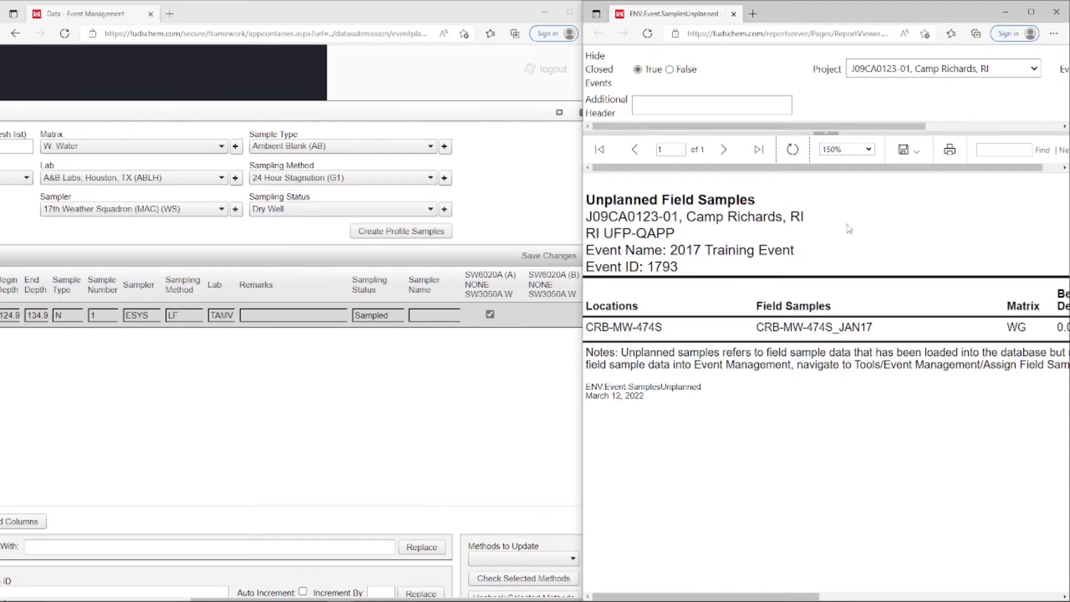
click(535, 229)
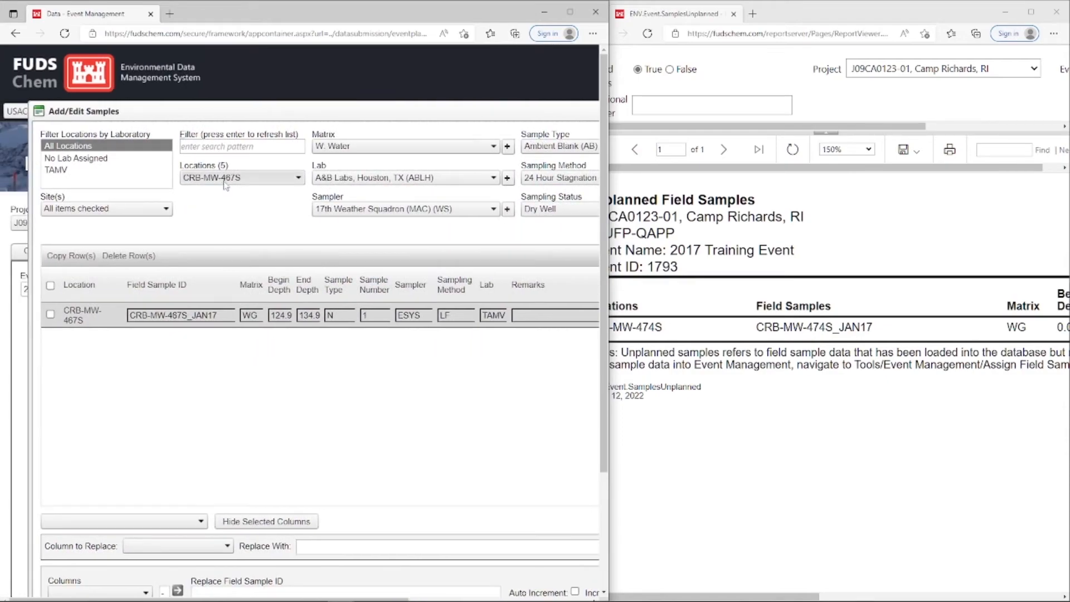
click(242, 178)
click(225, 238)
click(225, 222)
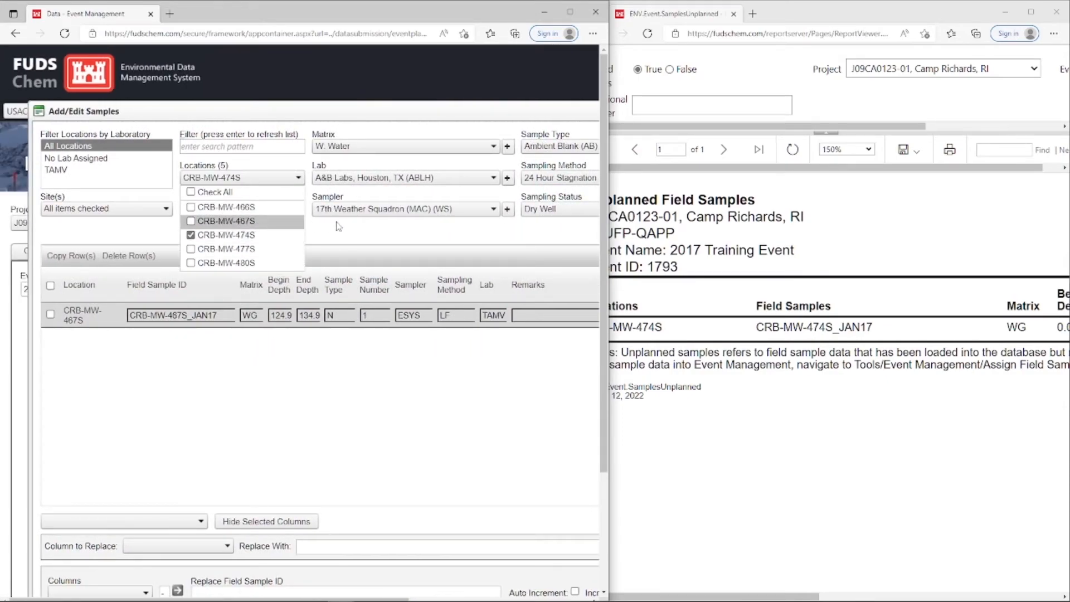
click(337, 222)
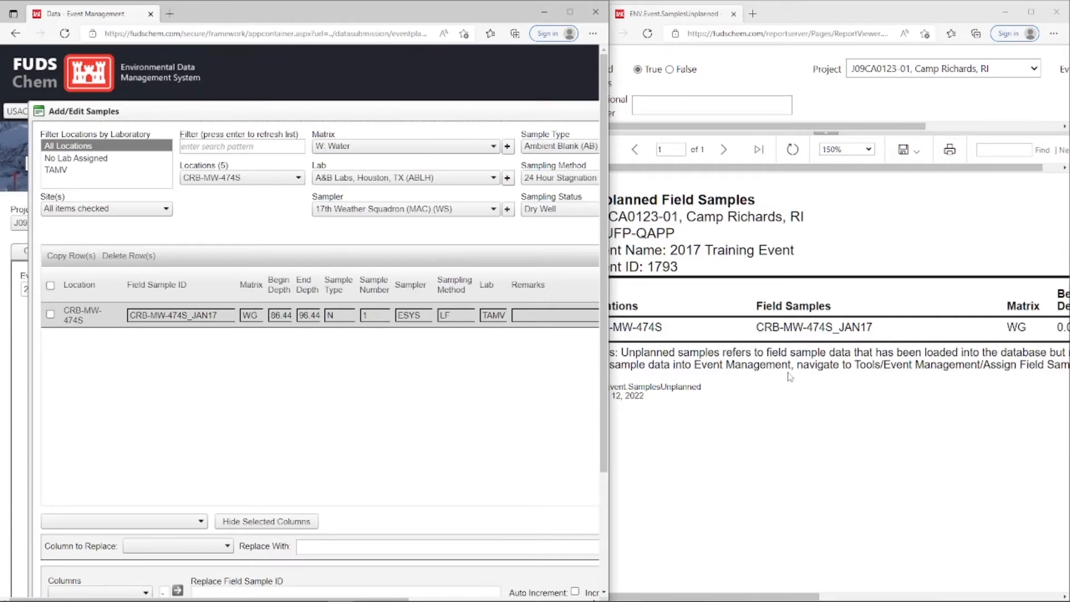
- Compare CRB-MW-474S_JAN17 with the report, change its SW6020A assignment from list B to list A, and save
click(935, 334)
scroll(934, 334, right, 10)
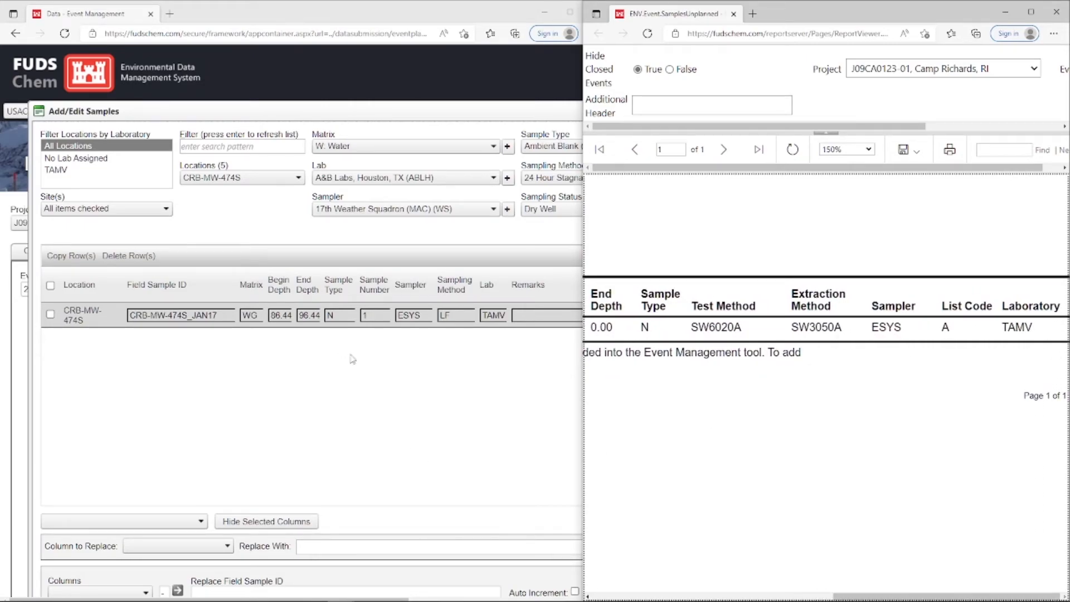
click(508, 350)
scroll(512, 349, right, 5)
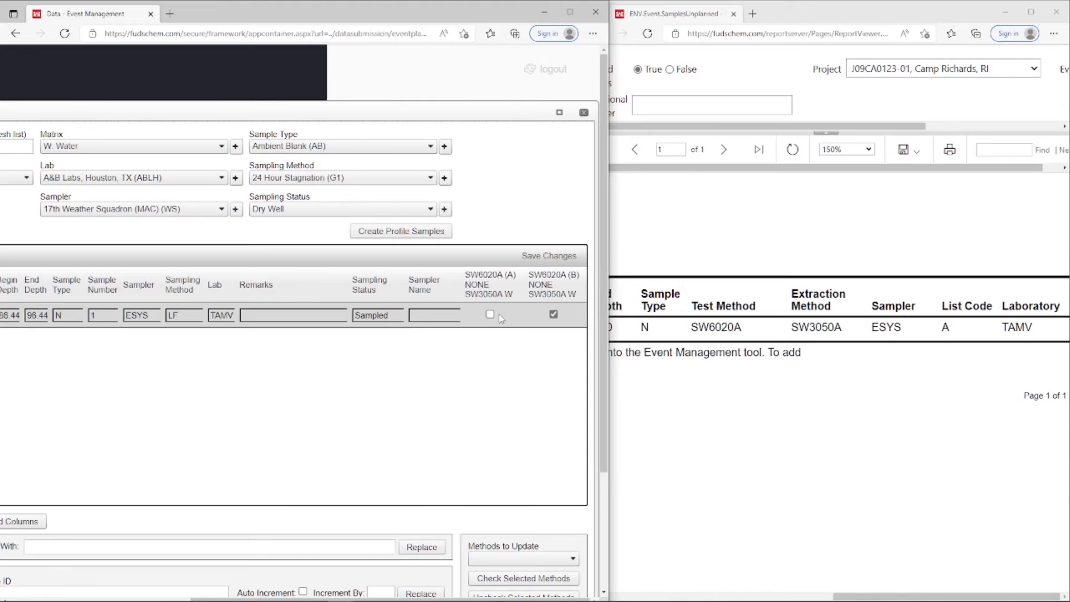
click(553, 315)
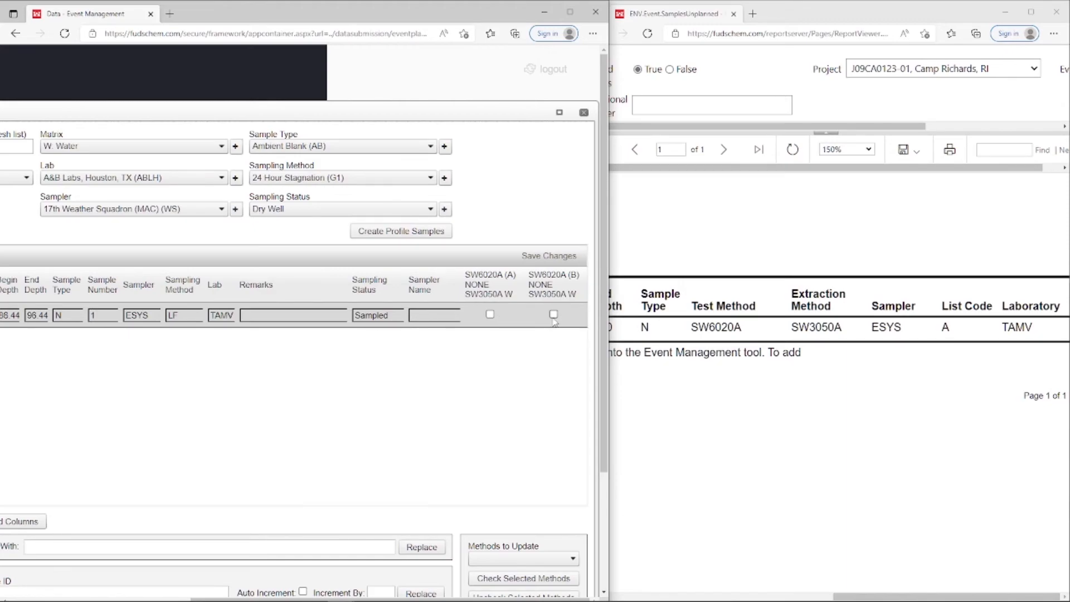
click(490, 315)
click(573, 257)
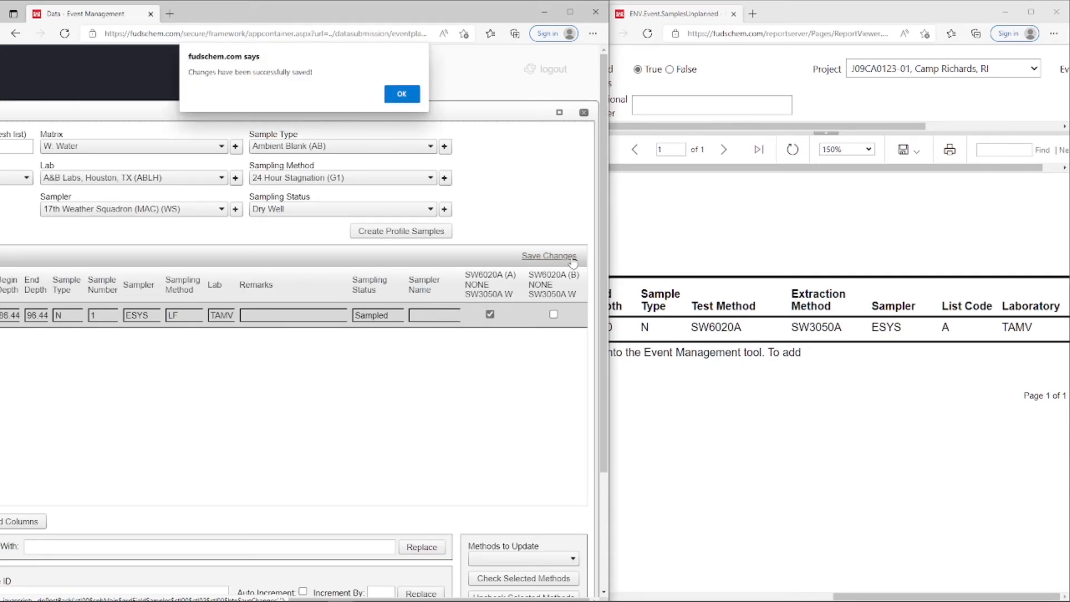
click(400, 96)
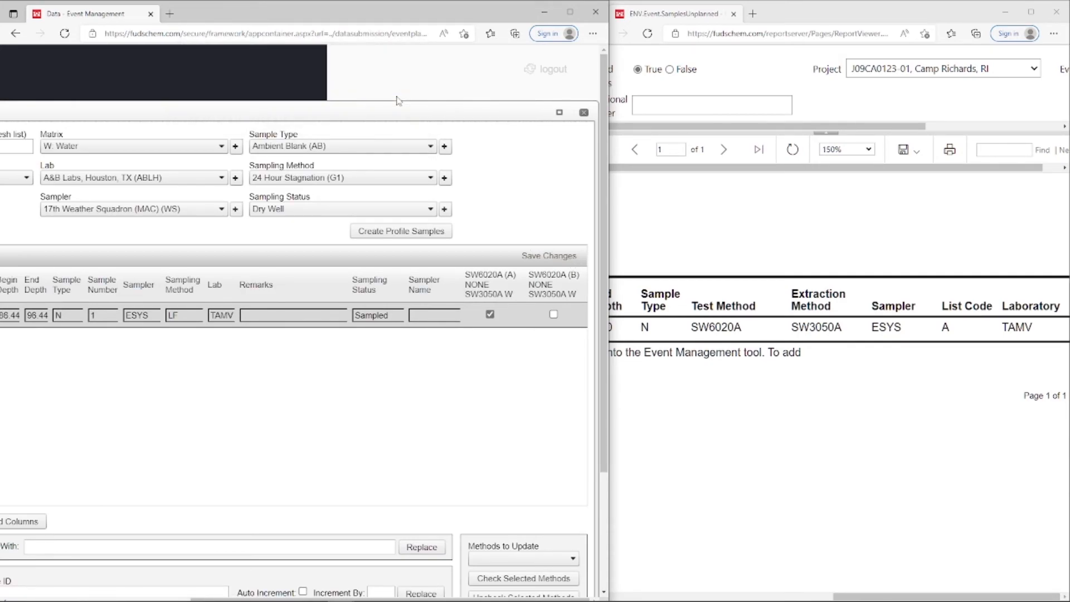
- Refresh the unplanned samples report and close the Add/Edit Samples window
click(746, 263)
click(792, 149)
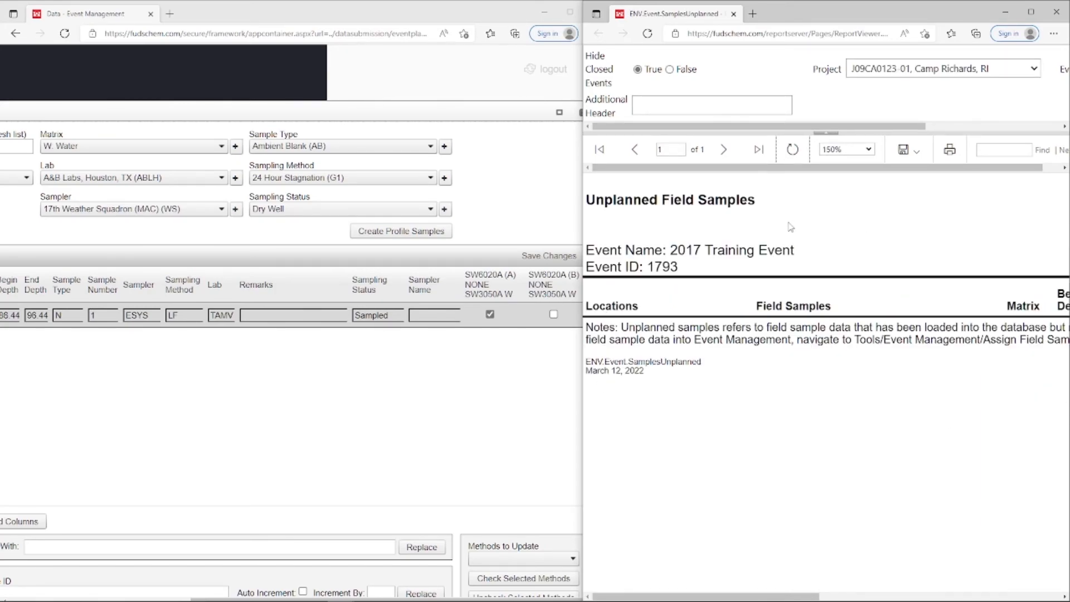
click(564, 203)
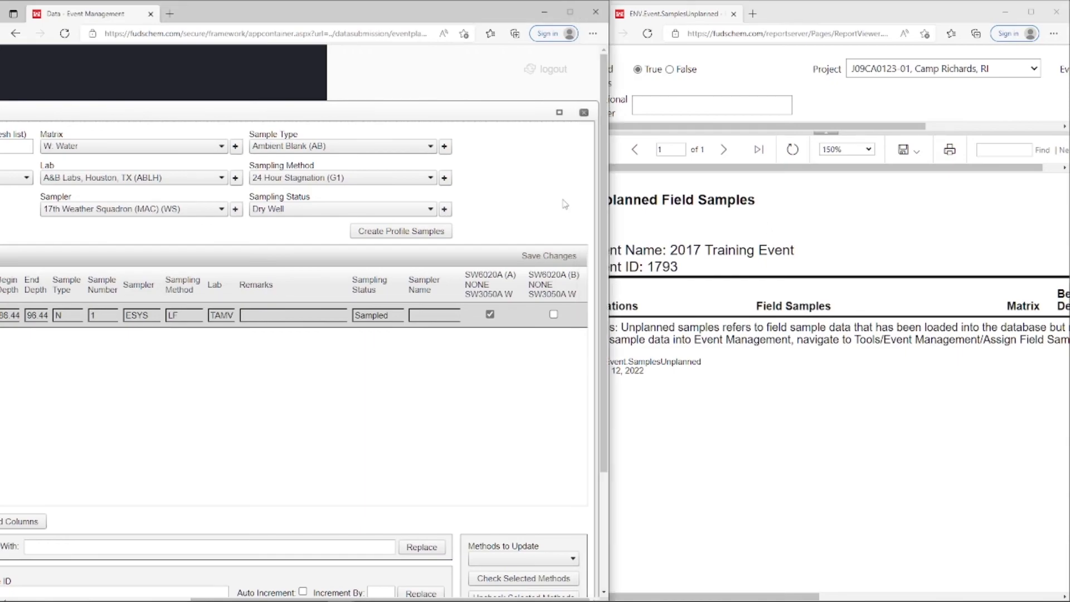
click(584, 114)
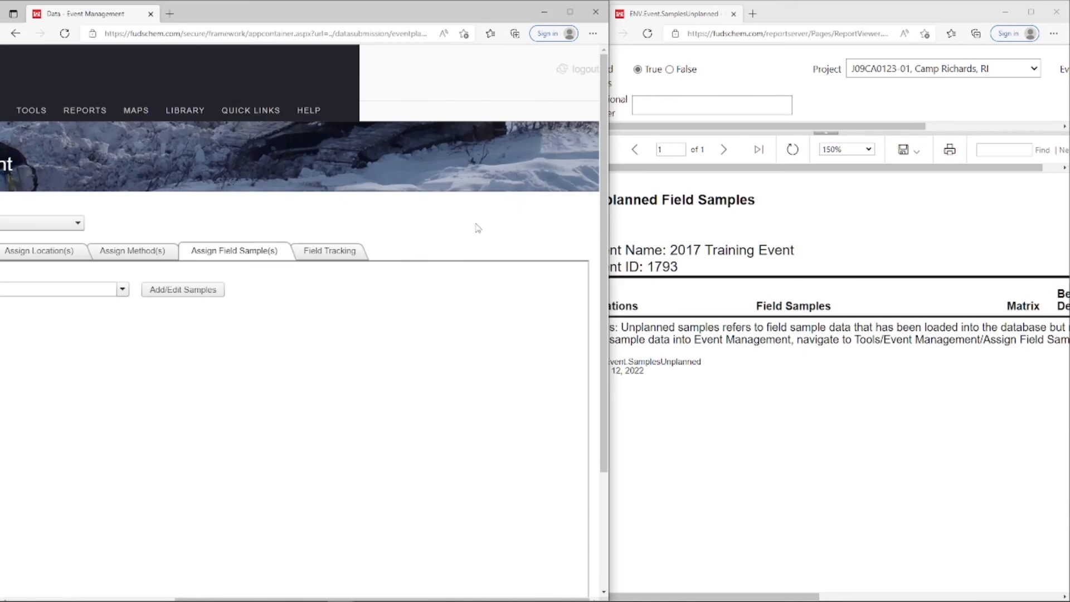
scroll(477, 227, left, 5)
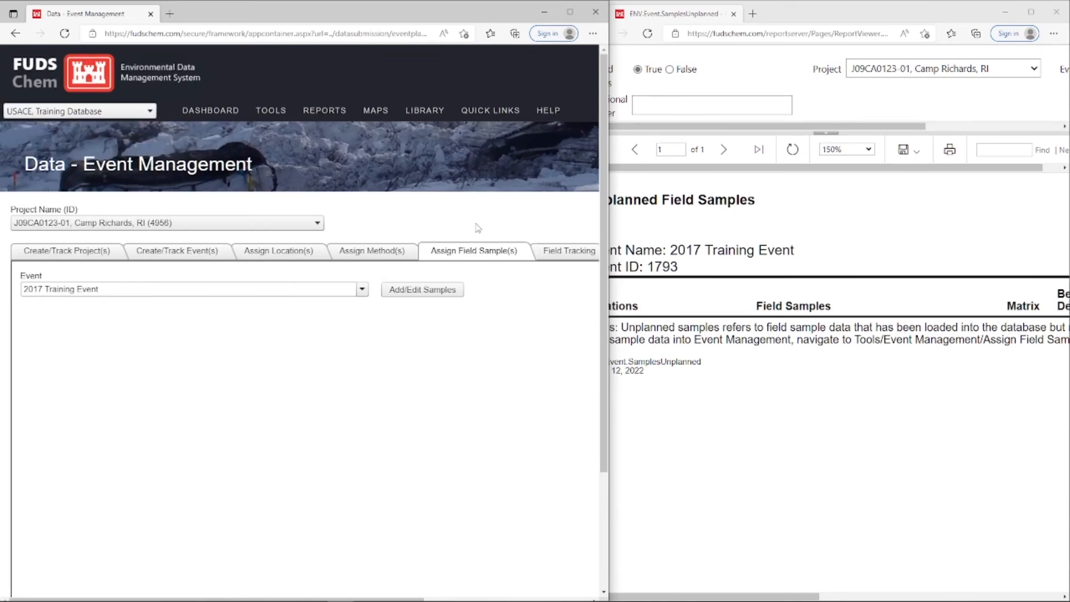